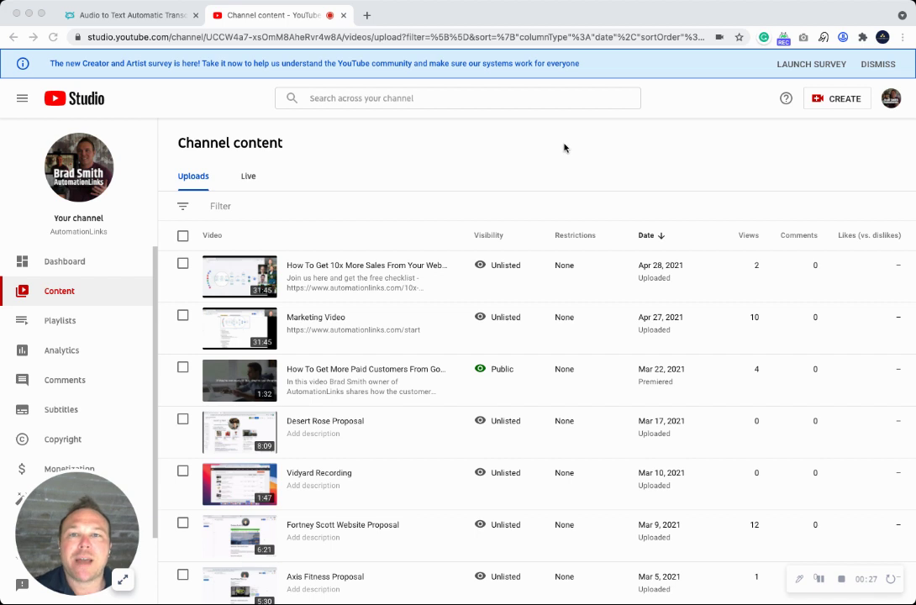
Open the CREATE menu from YouTube Studio's Channel content page
left_click(836, 105)
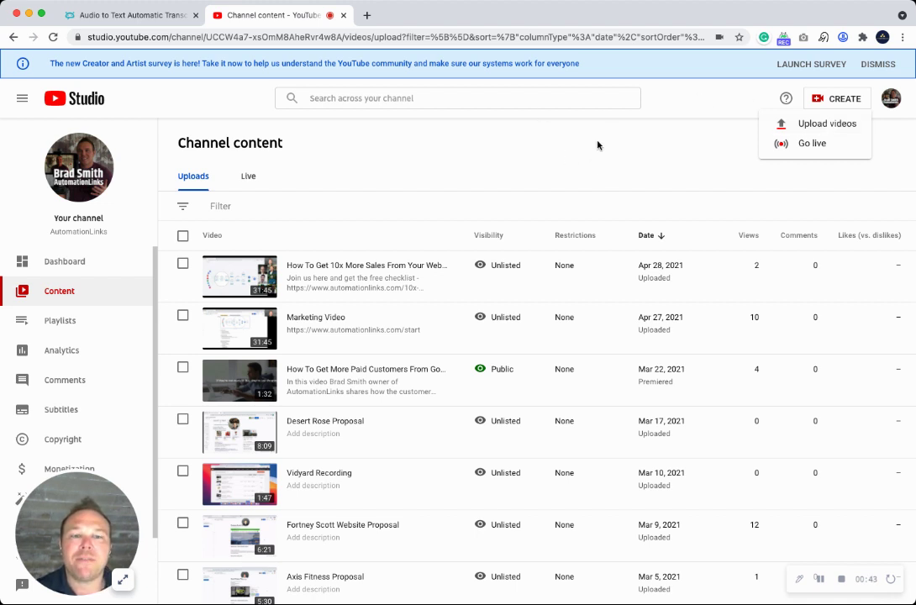
left_click(131, 16)
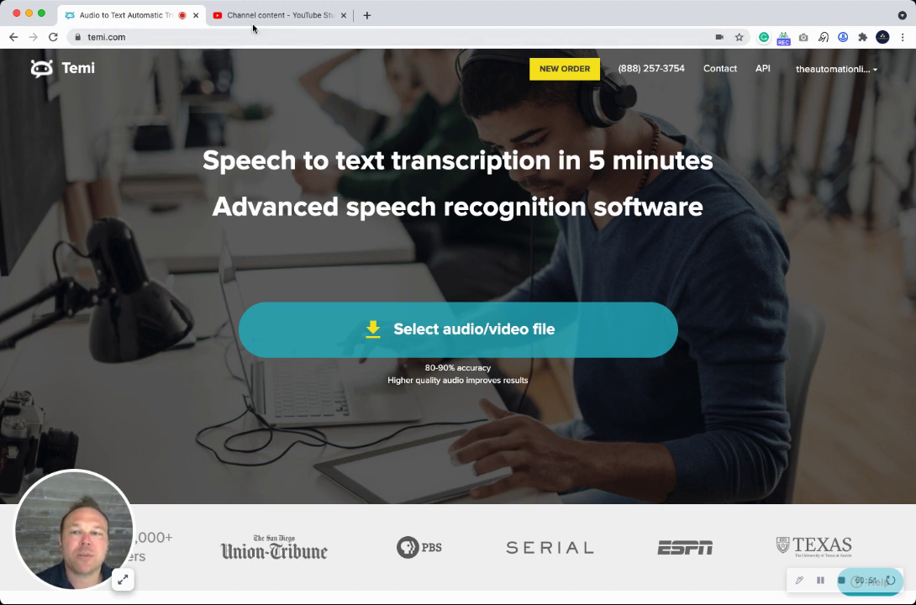
left_click(294, 15)
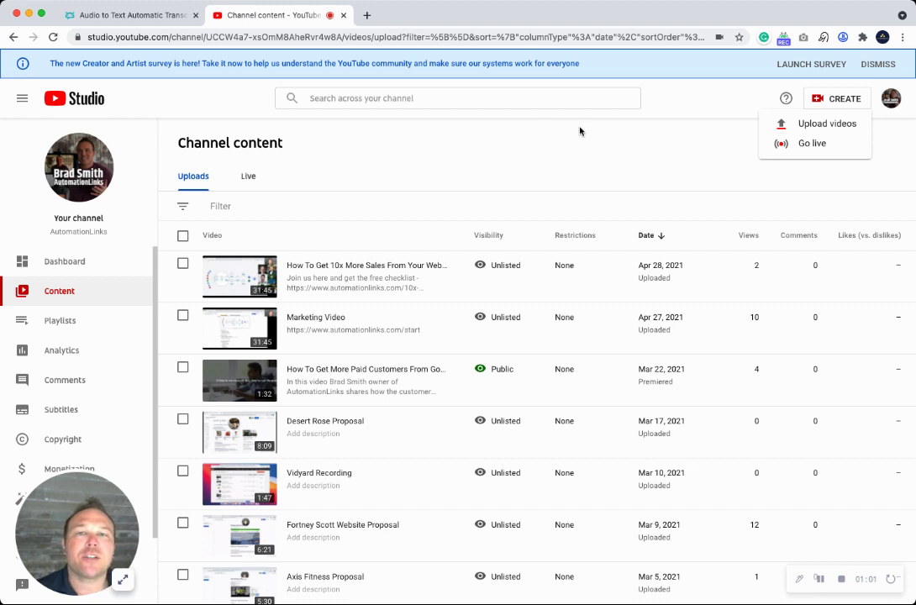
Choose Upload videos and start uploading 'Need better results online?.mp4'
left_click(827, 124)
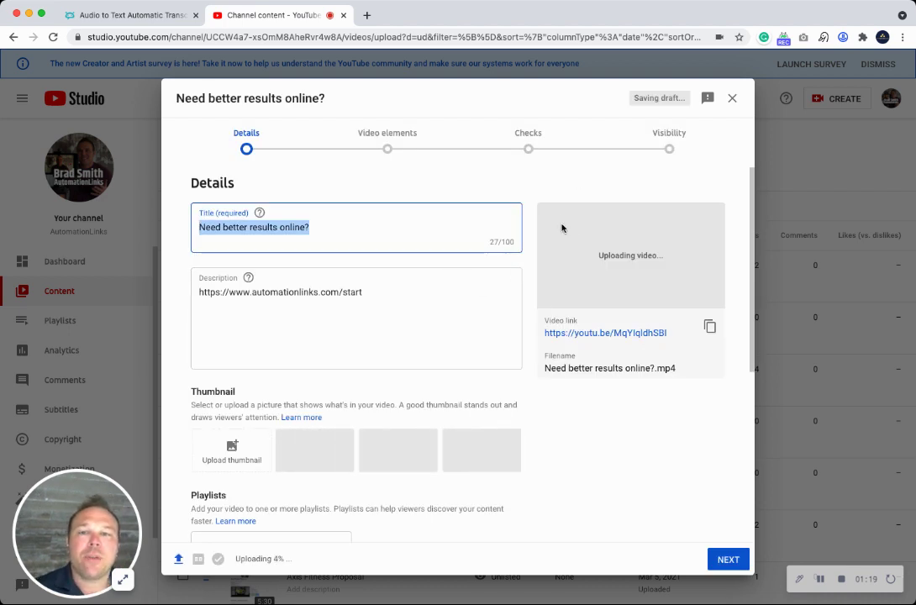
In Temi, select 'Need better results online?.mp4' (168.8 MB) for transcription
left_click(131, 15)
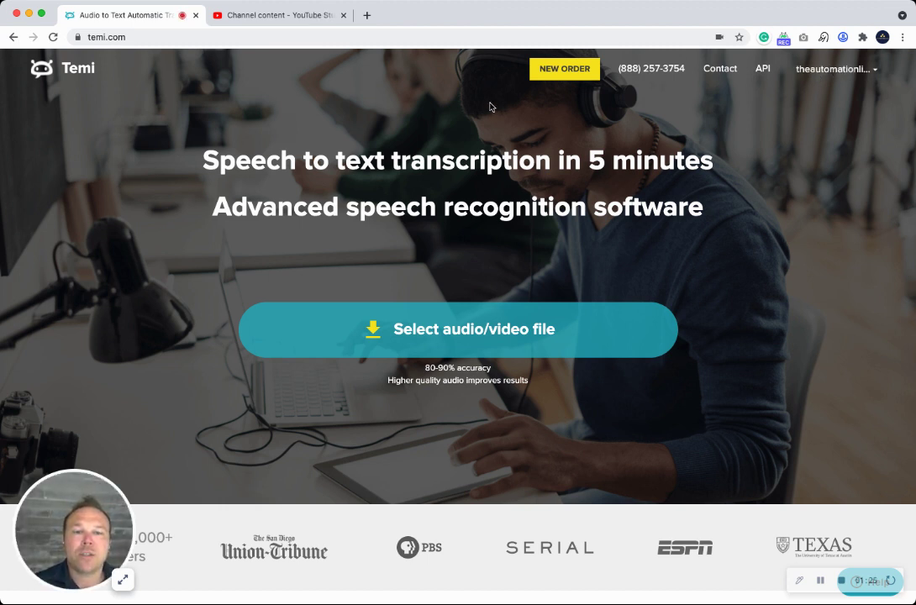
left_click(471, 330)
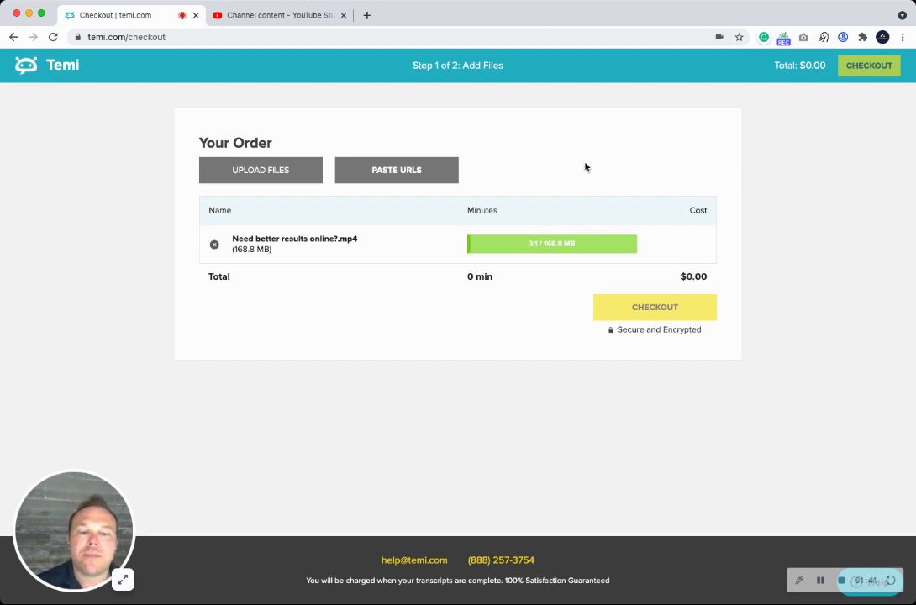
Back in YouTube Studio, retitle the video 'How to build a website for business owners'
left_click(289, 15)
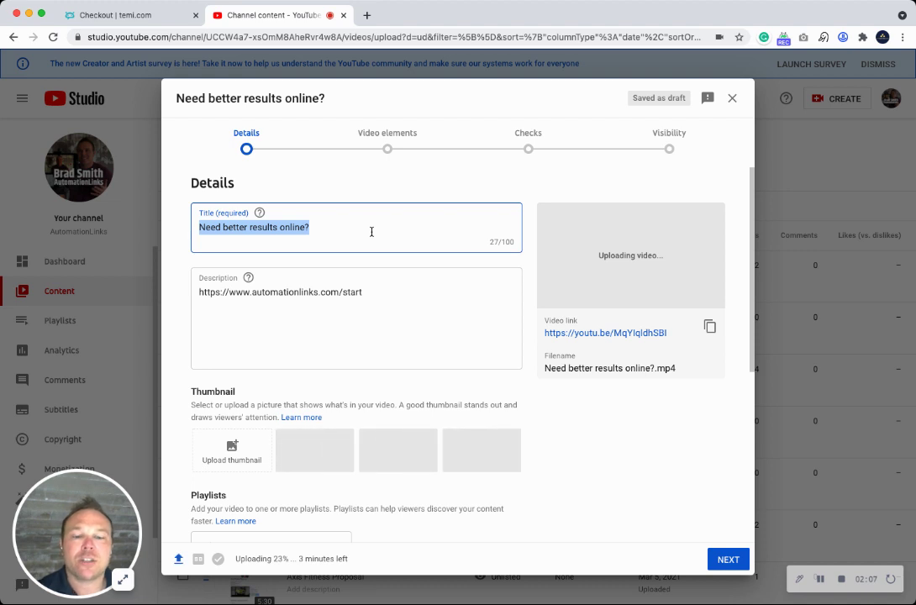
type("How ")
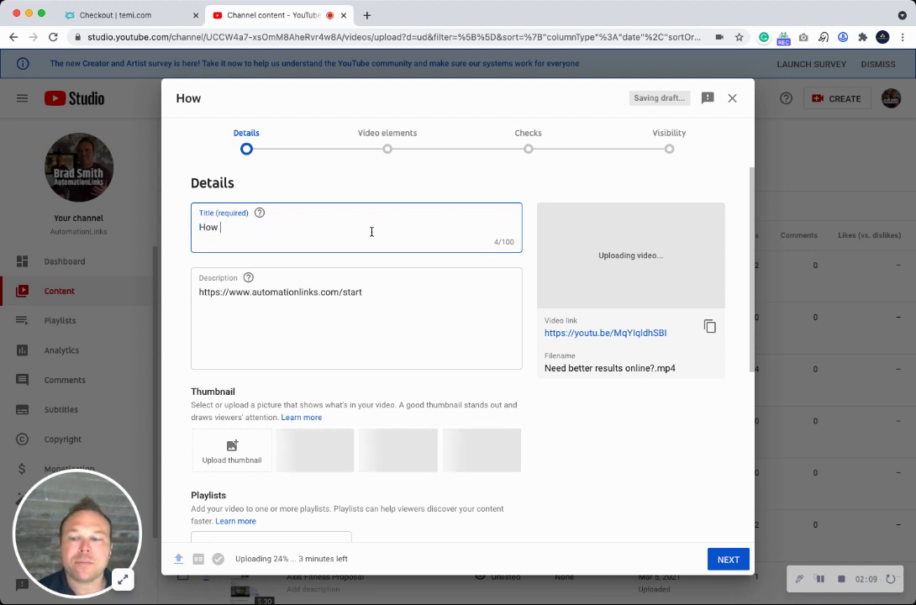
type("to build a webs")
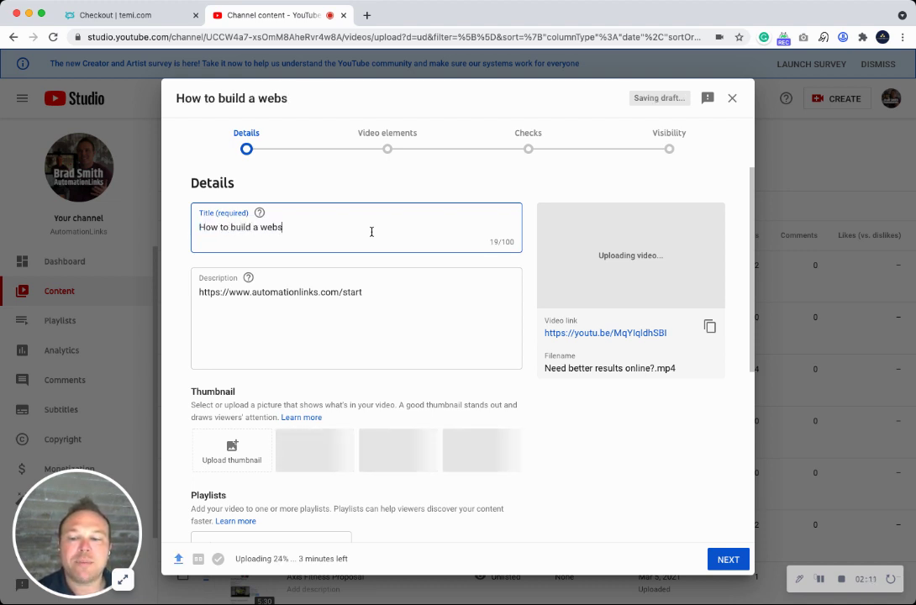
type("ite")
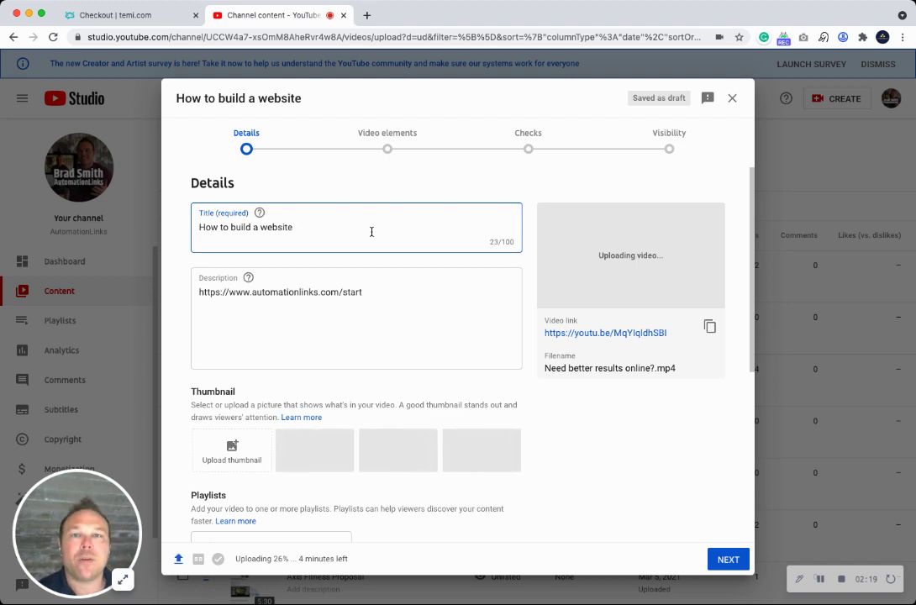
type("for busine")
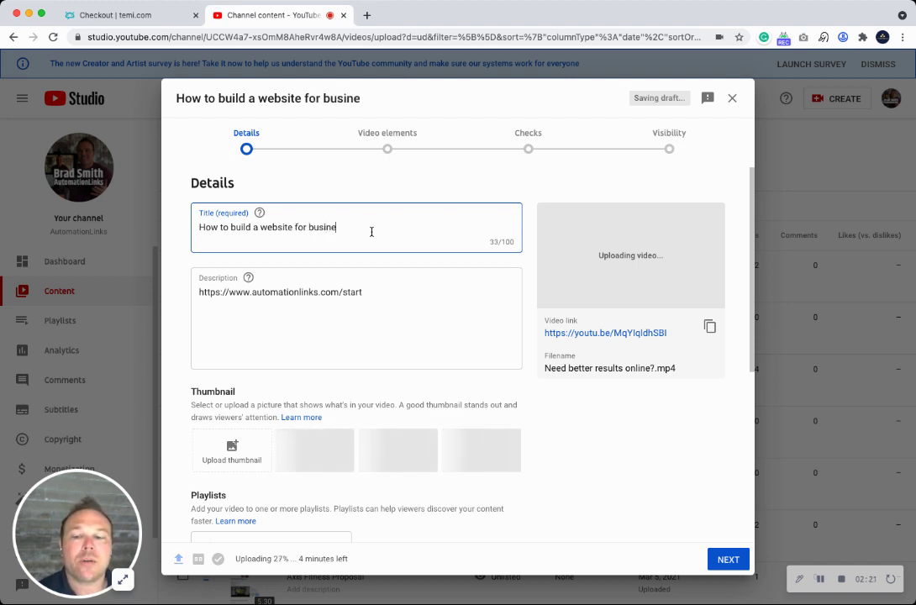
type("ss owners")
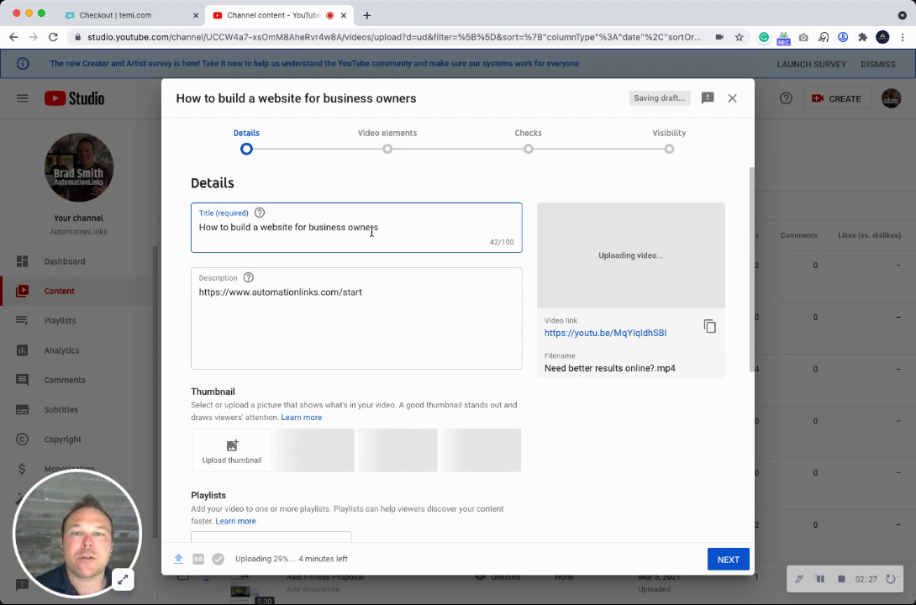
Add an intro sentence about the presenter and a 'more information about websites go here:' line above the link
left_click(199, 291)
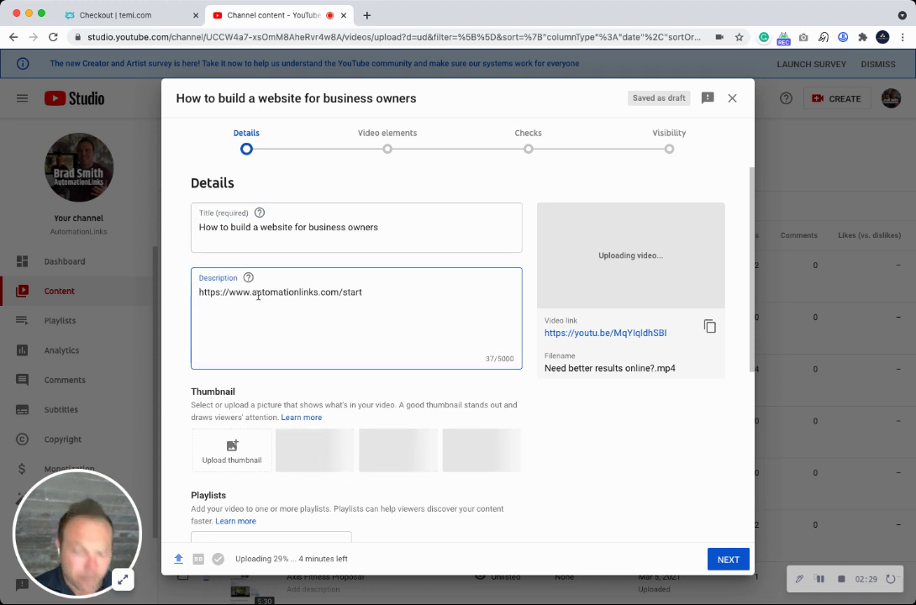
key("Return")
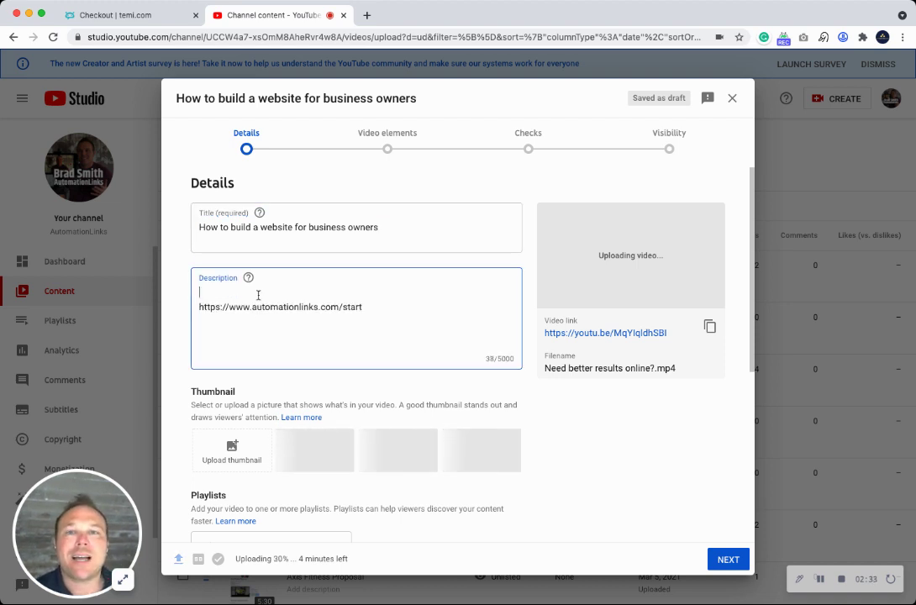
type("In this video")
type(", ")
type("Brad Sm")
type("ith show")
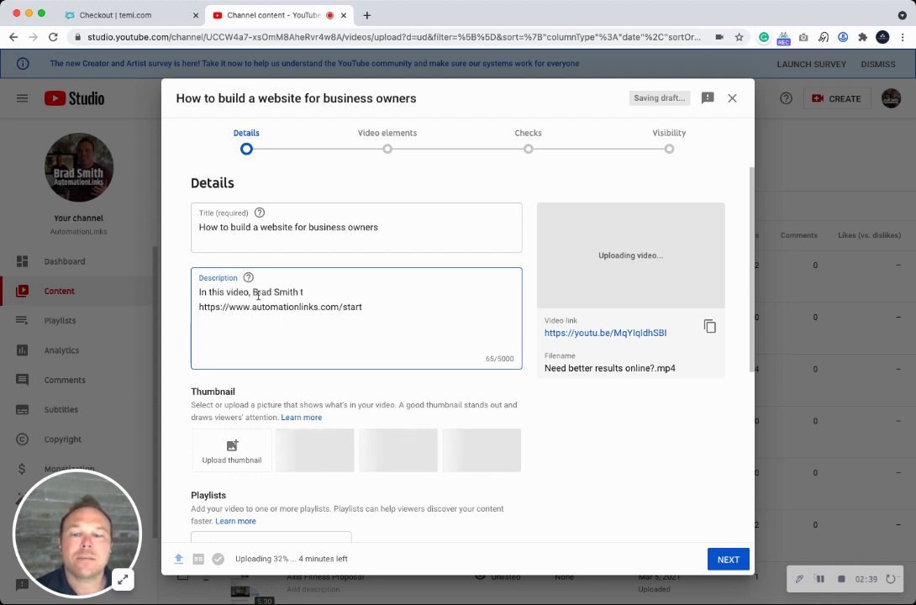
type("s you w")
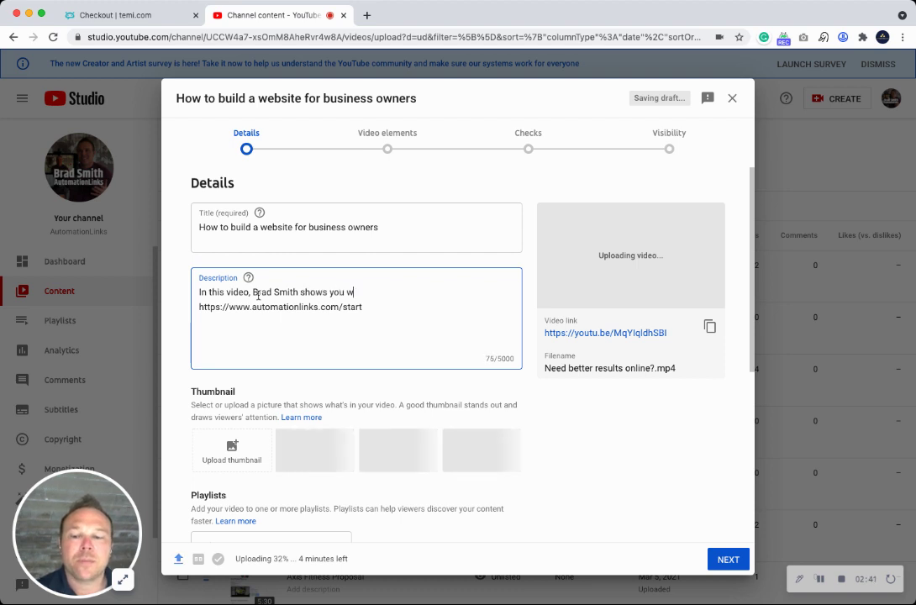
type("hy It's importa")
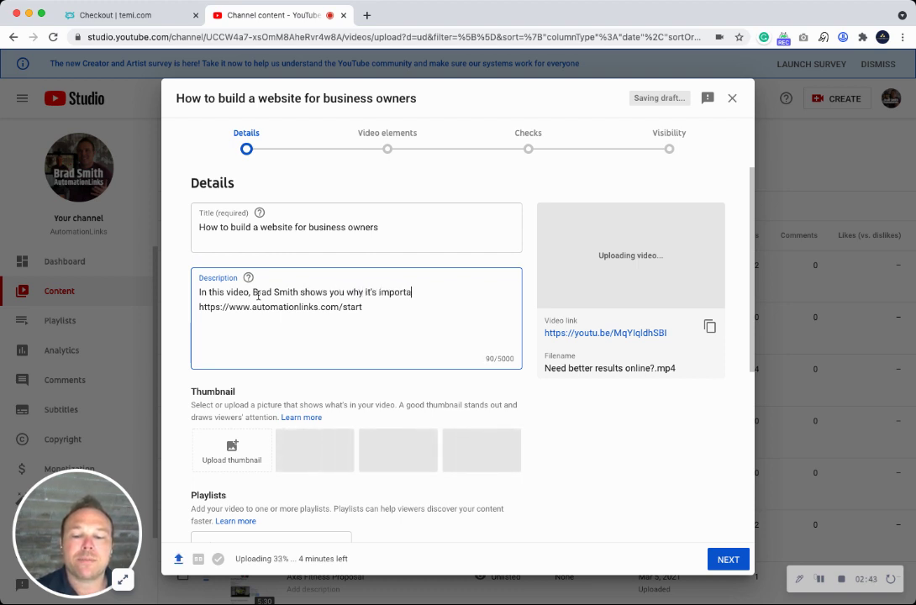
type("nt to have a website ")
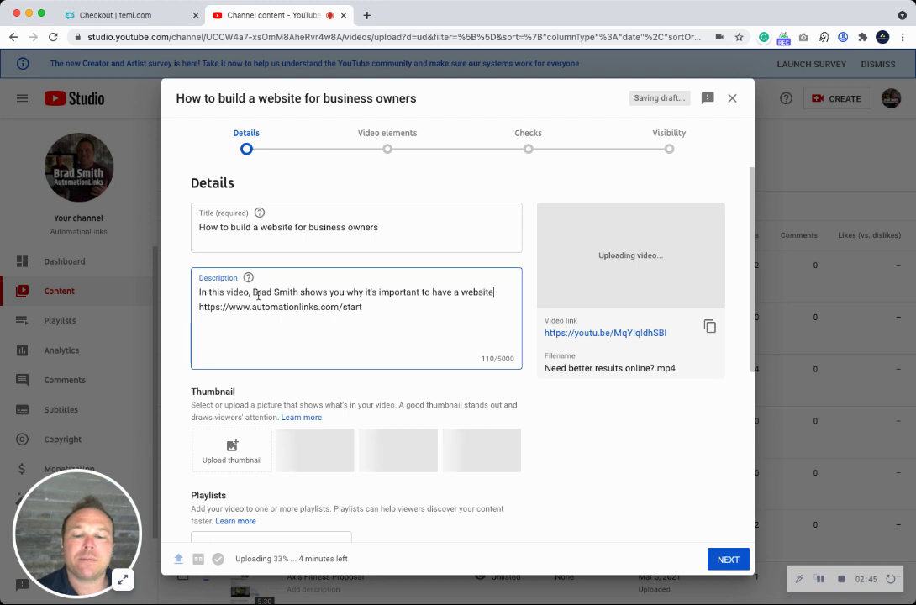
type("online.")
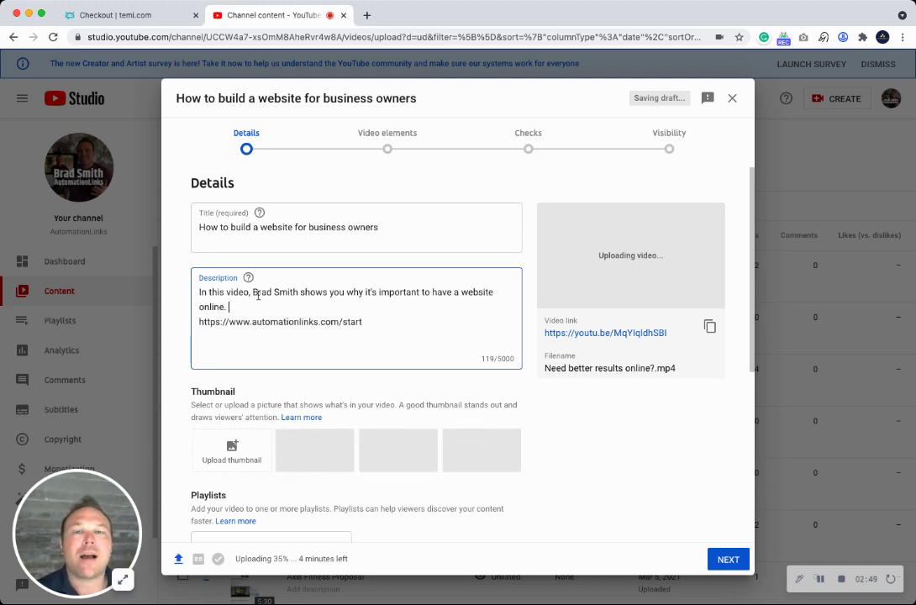
key("Return")
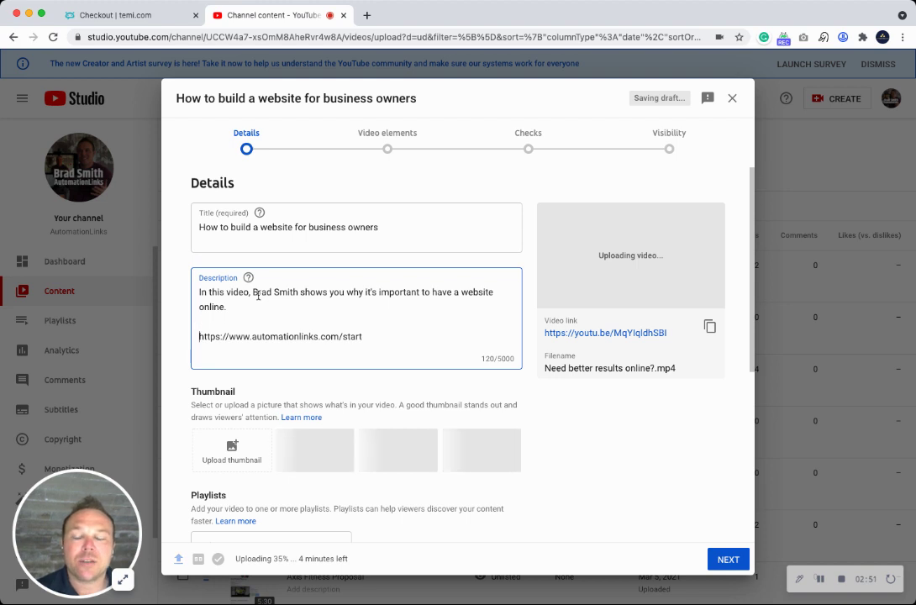
type("Ify")
key("BackSpace")
type("you ")
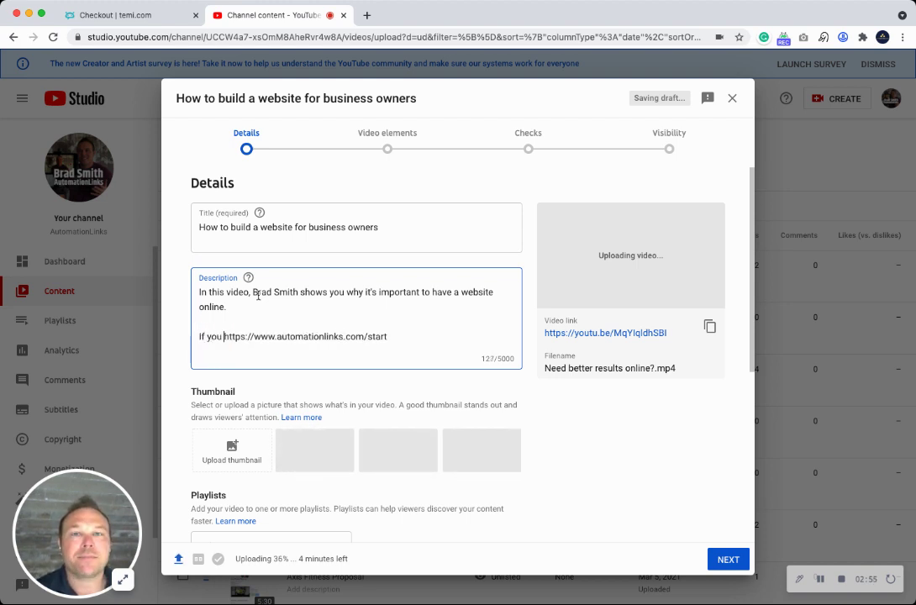
type("li")
key("BackSpace")
key("BackSpace")
type("would like more information")
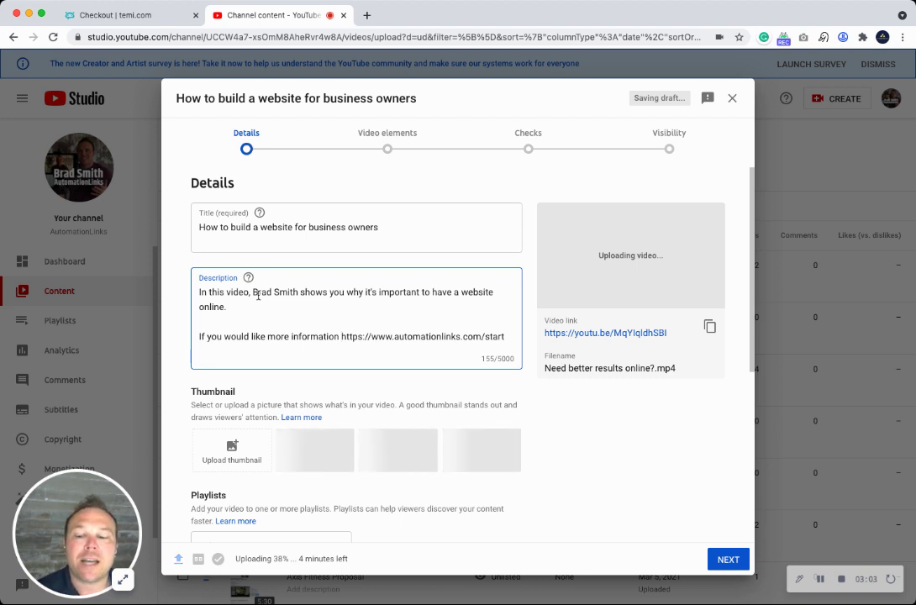
type("about websites go")
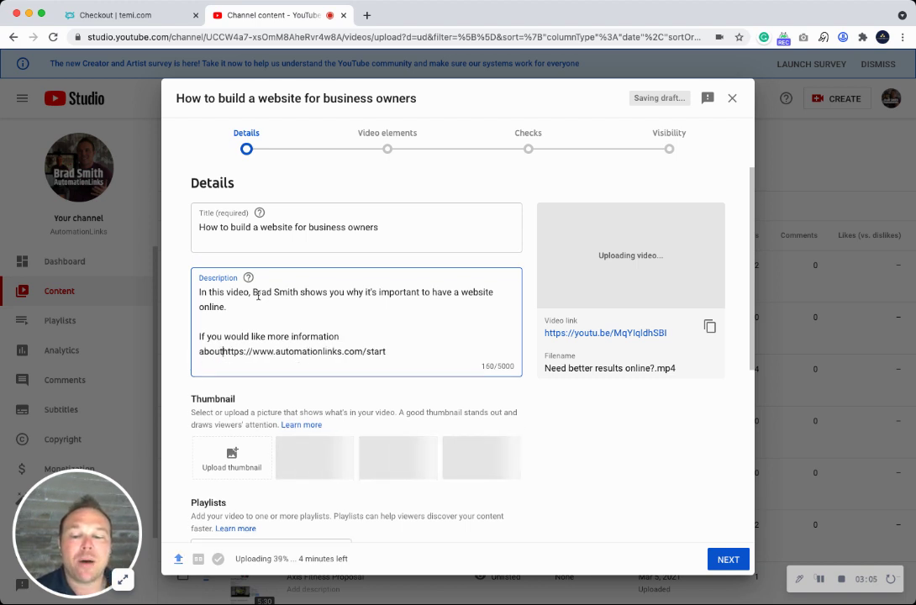
type(" here:")
key("Return")
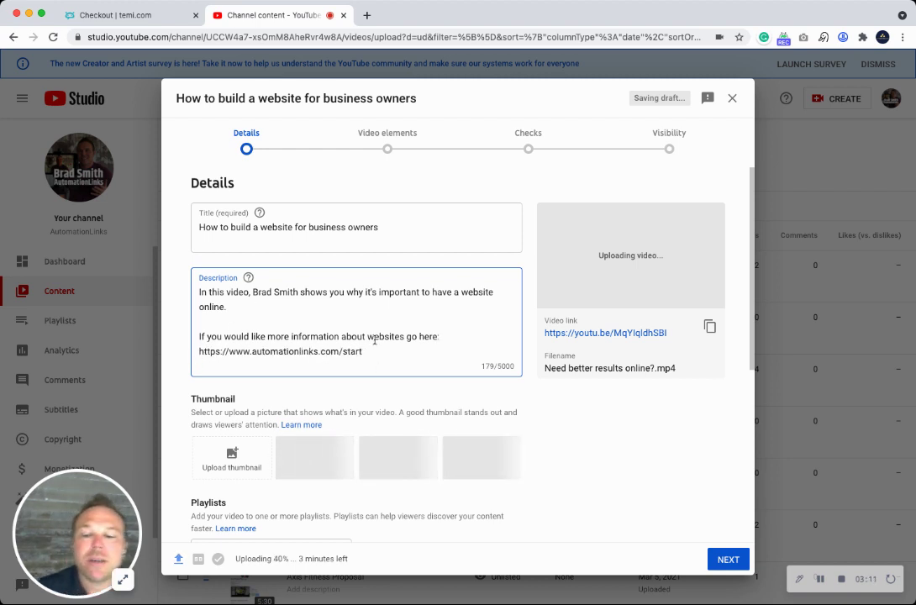
Below the link, add 'What you'll learn if you watch this video:' and point 1 about auto-pilot customers
left_click_drag(241, 310, 192, 292)
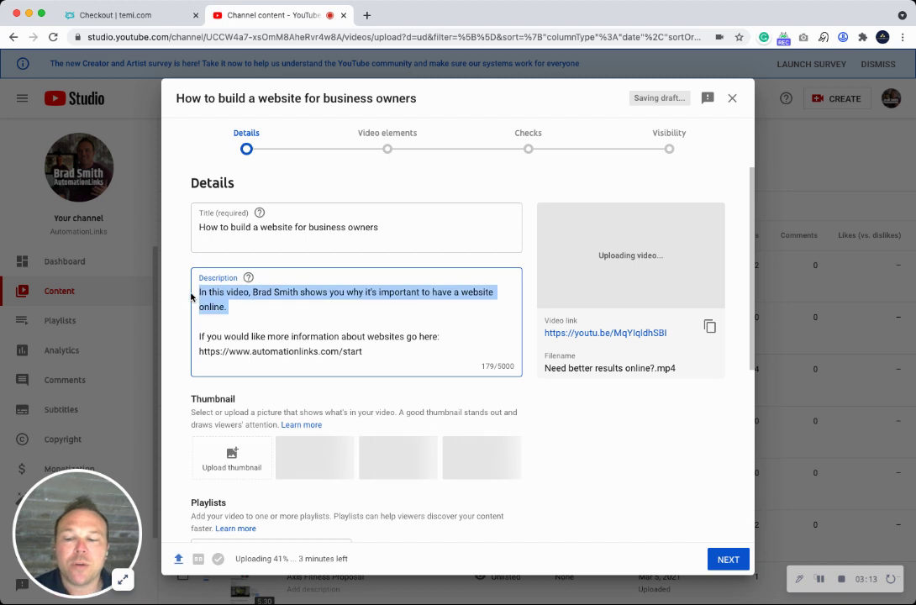
left_click(252, 306)
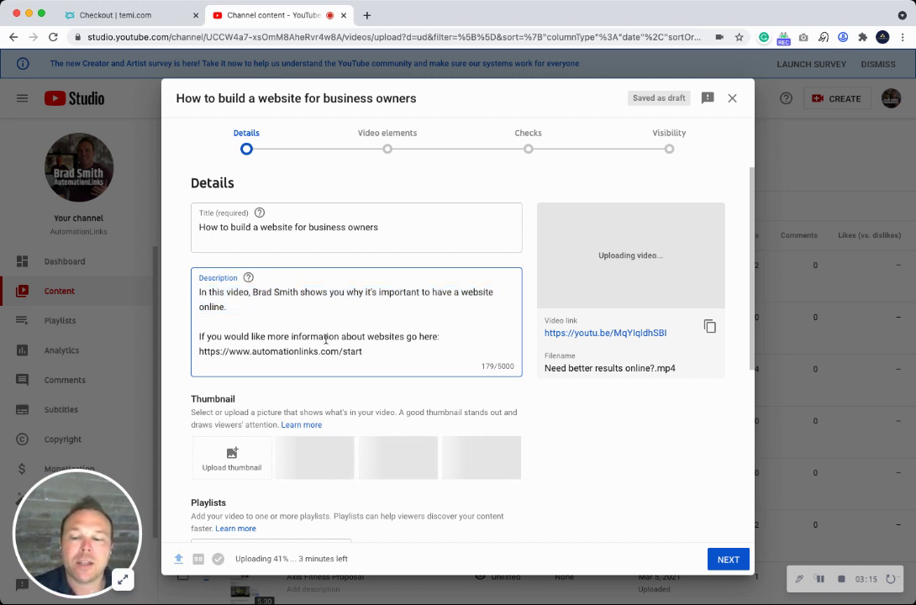
left_click_drag(361, 351, 210, 330)
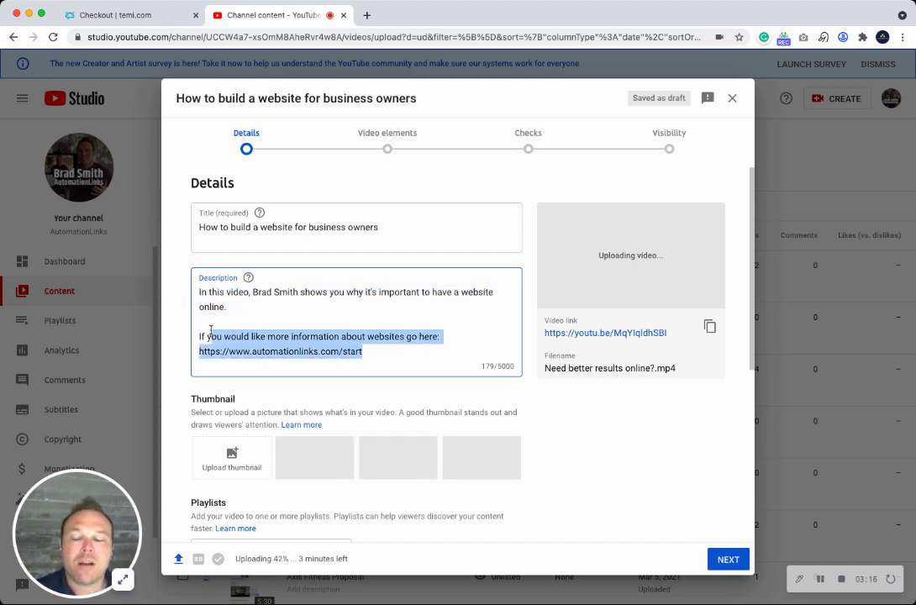
left_click(378, 350)
key("Return")
key("Return")
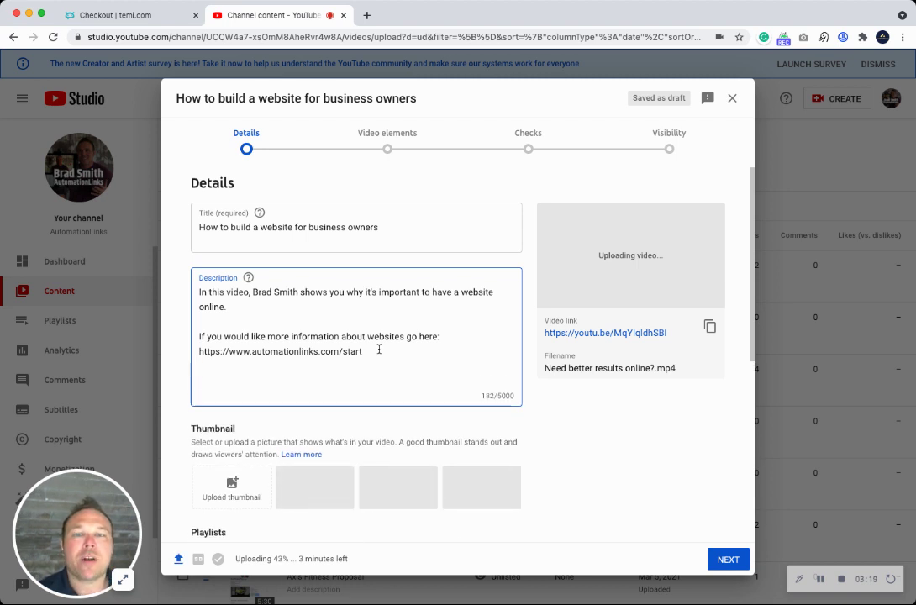
key("Return")
key("Return")
type("What you'll ")
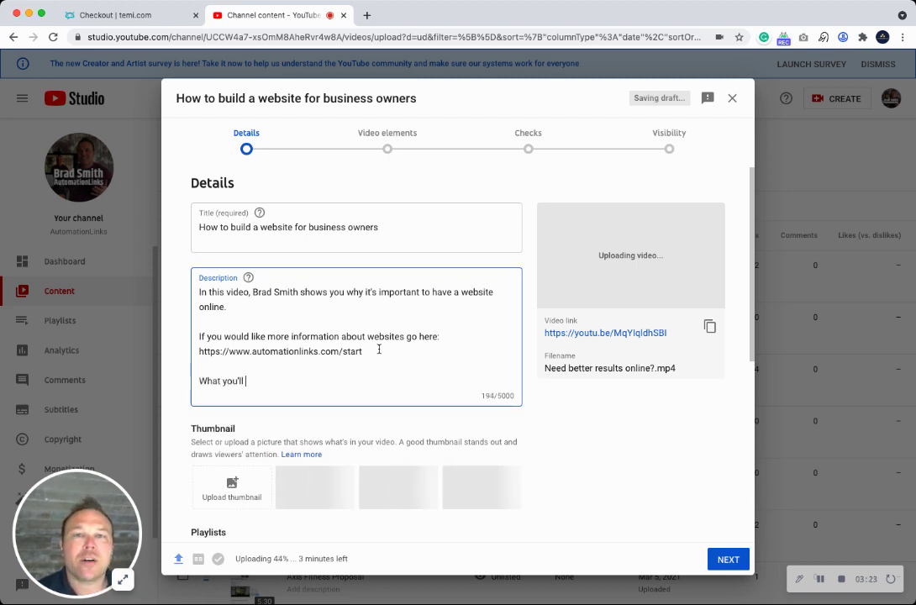
type("learn if you watch this ")
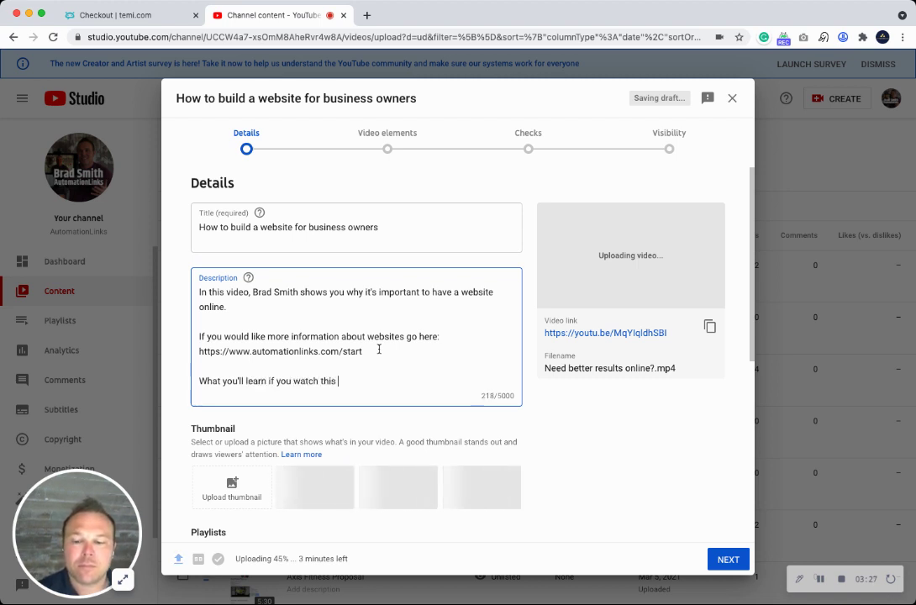
type("video:")
key("Return")
type("1. ")
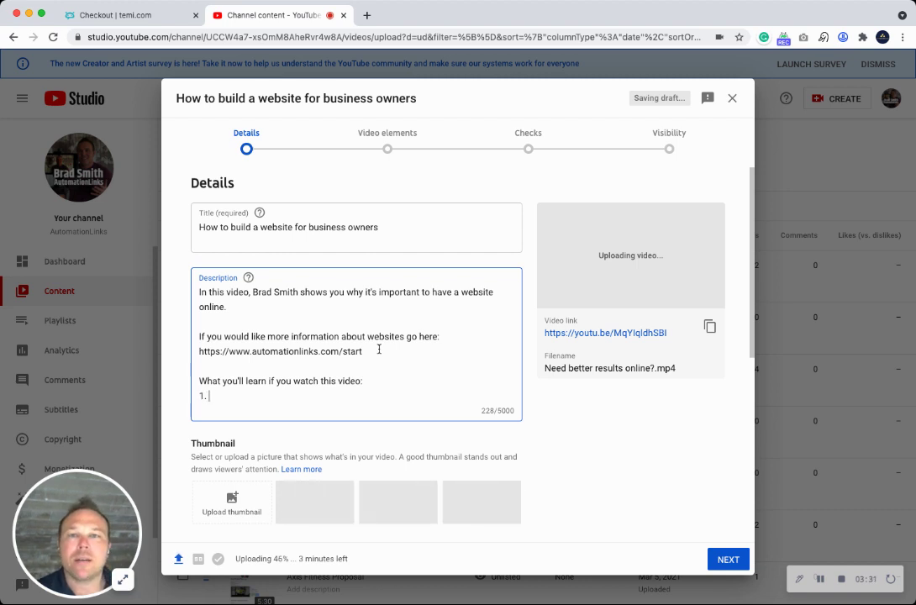
type("Why a website can get you ")
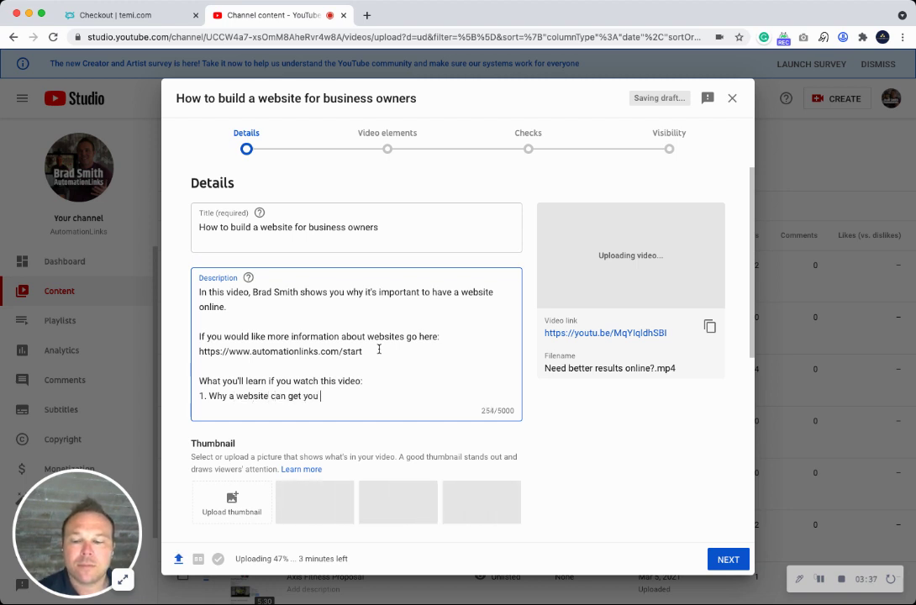
type("more customers on au")
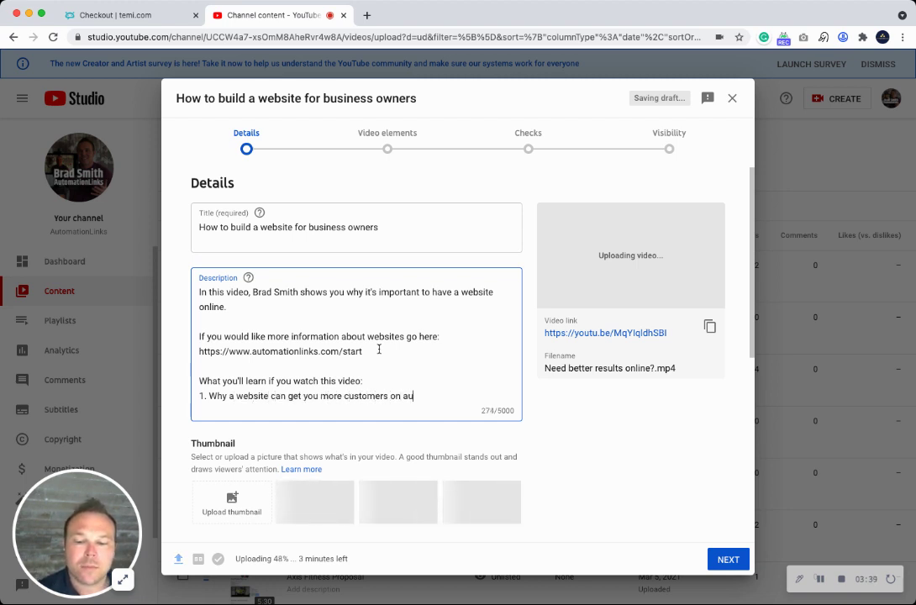
type("to-pilot")
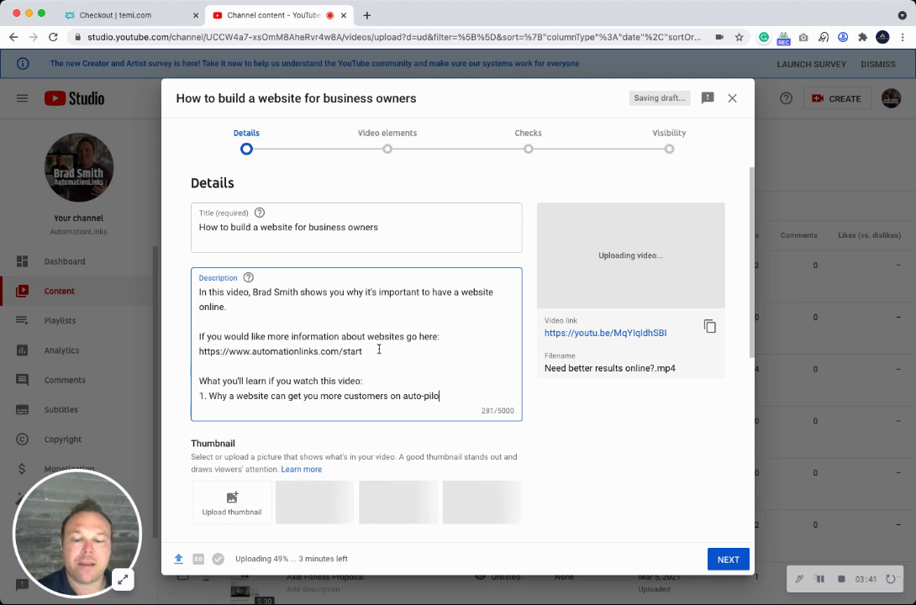
left_click(158, 19)
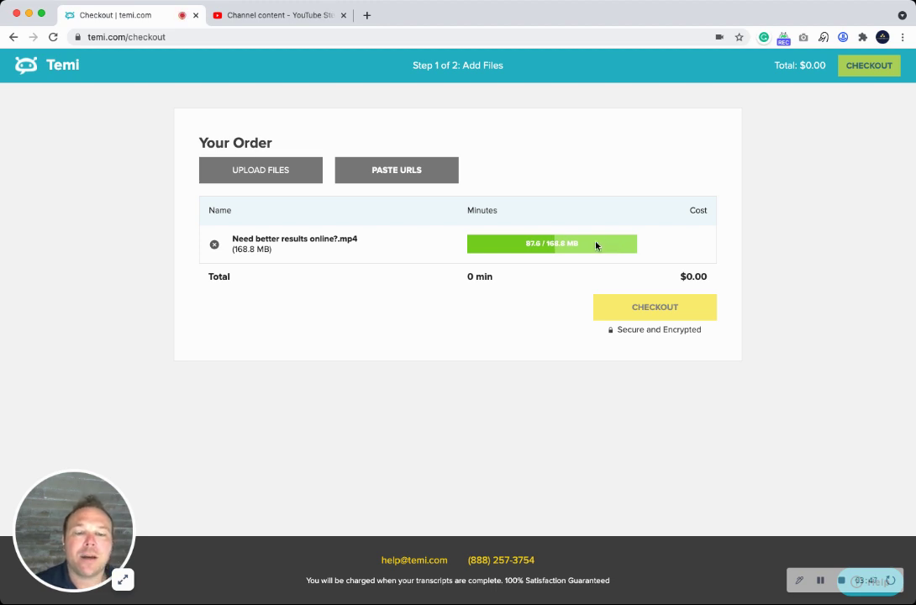
left_click(279, 17)
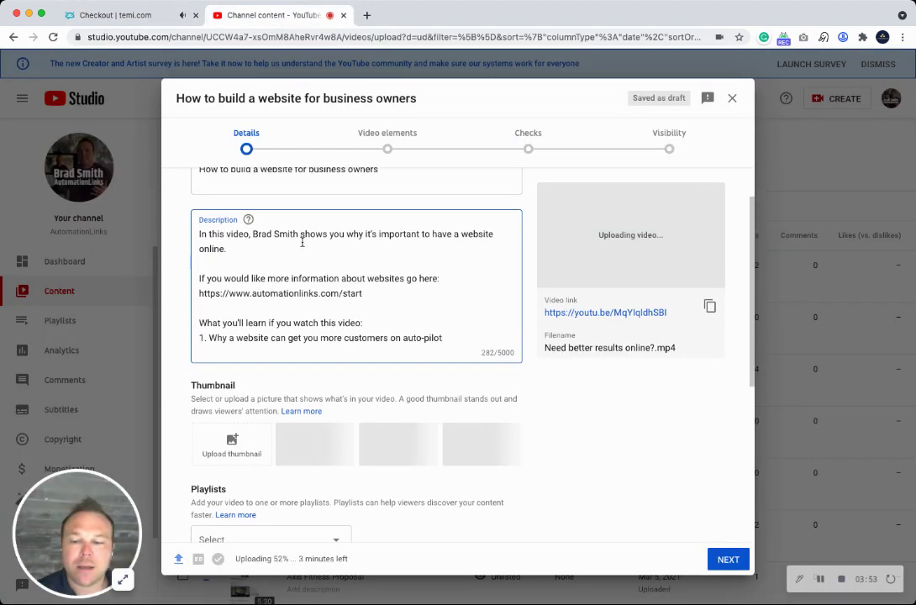
Add points 2 and 3 and the line 'If you'd like the free 10x cheklist click here'
key("Return")
type("2. ")
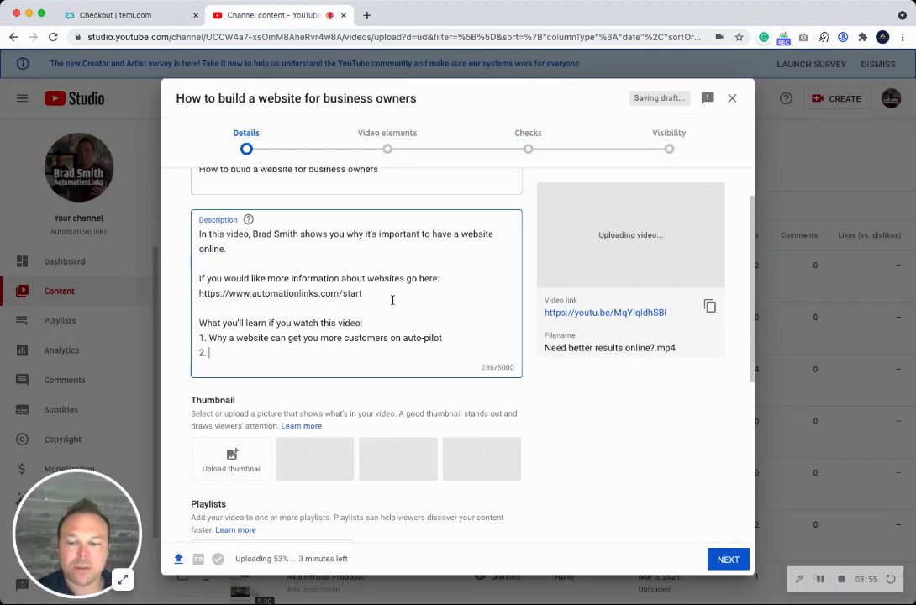
type("How to get")
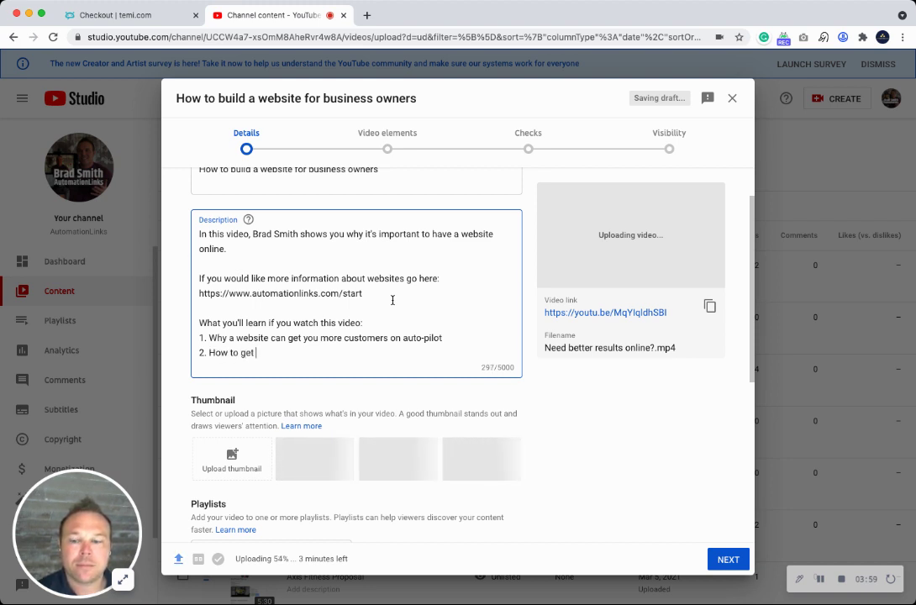
key("BackSpace")
key("BackSpace")
key("BackSpace")
key("BackSpace")
type("build")
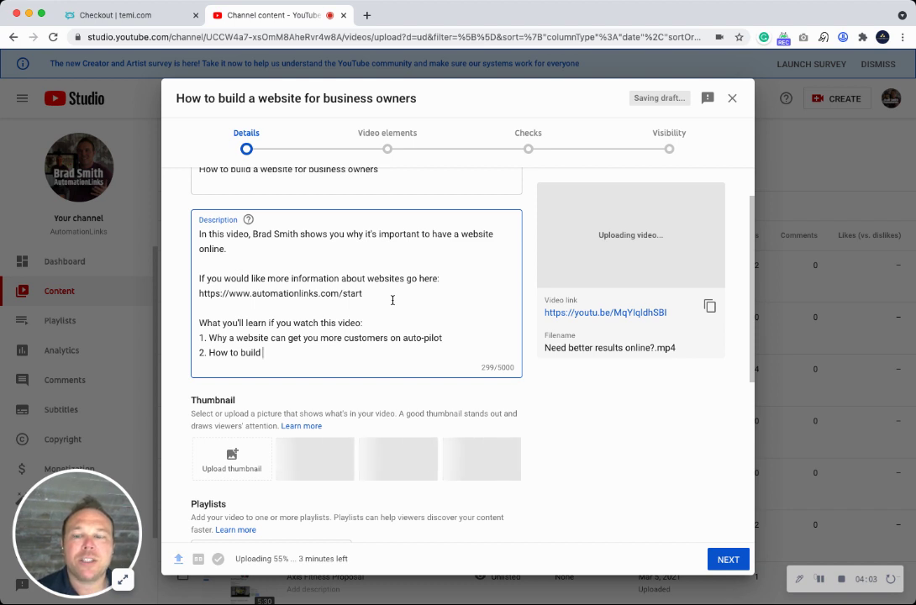
type(" better relationships with y")
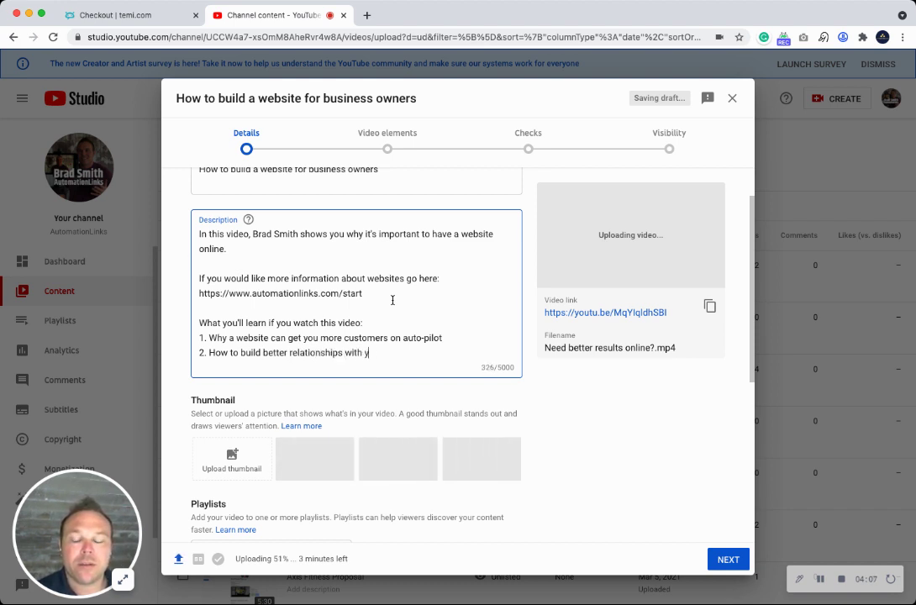
type("our website visitors")
key("Return")
type("3.")
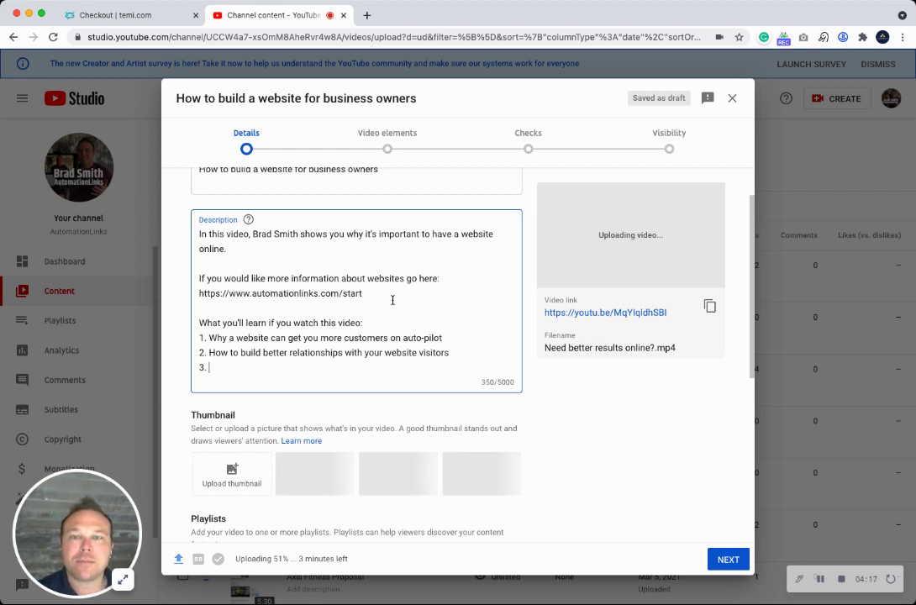
type("How wi")
key("BackSpace")
key("BackSpace")
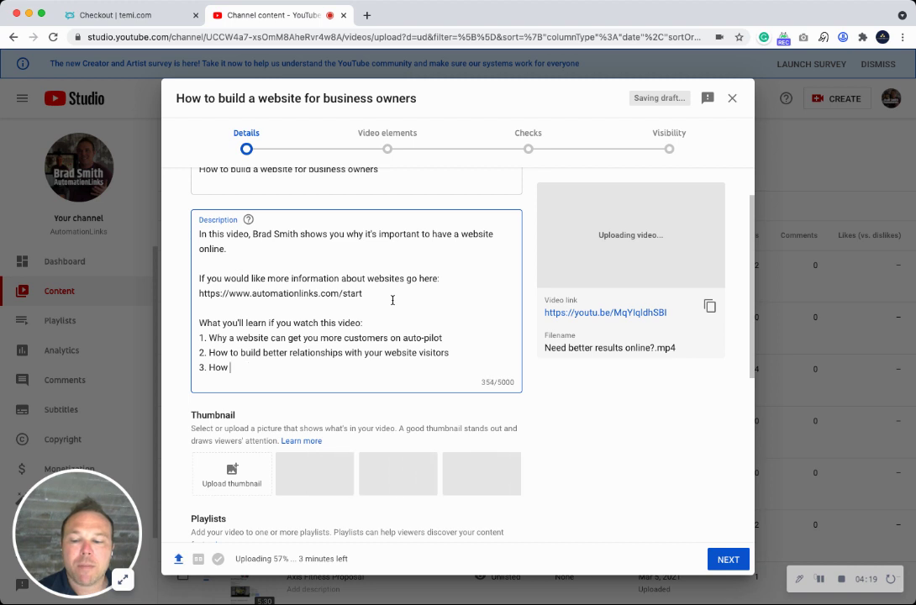
type("to use automation ")
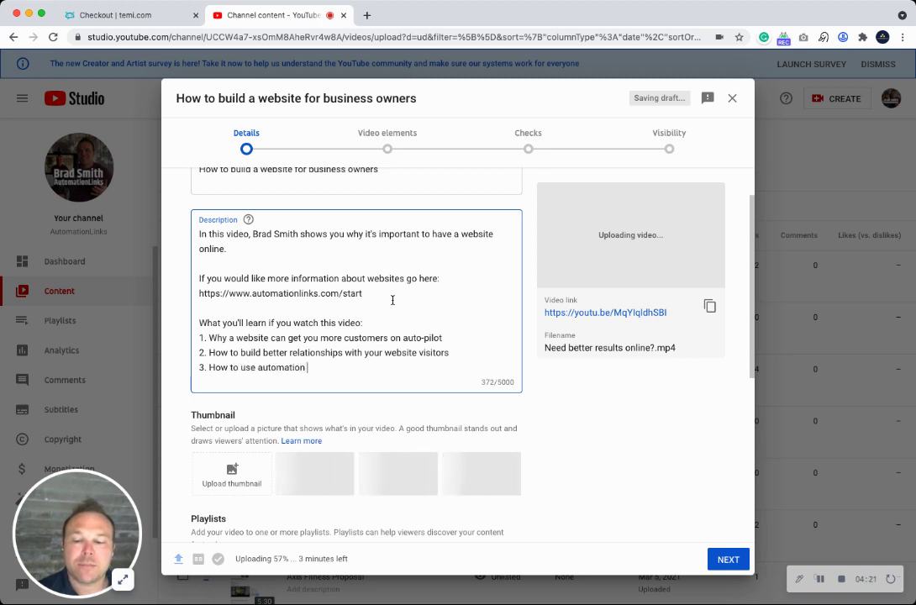
type("on your website ")
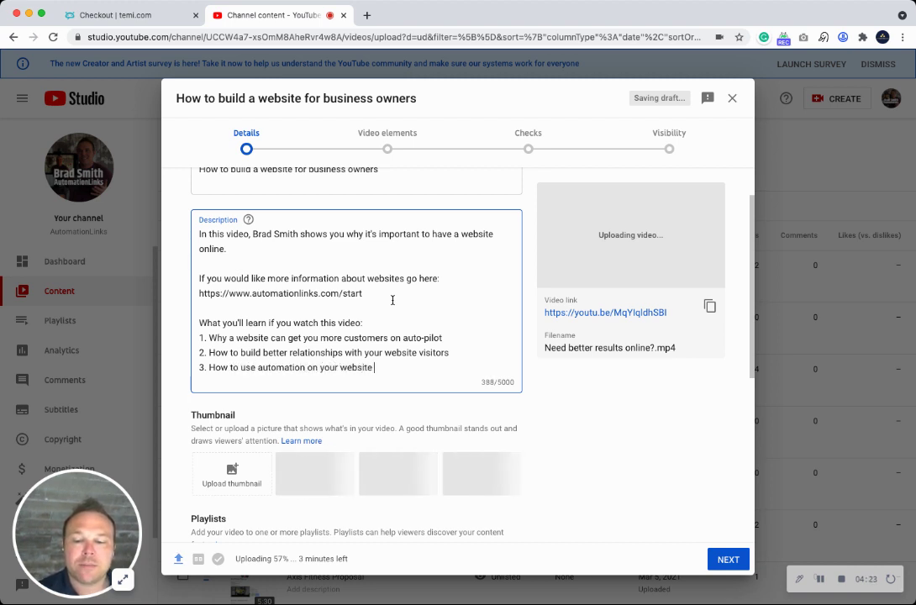
type("to get 10x more cu")
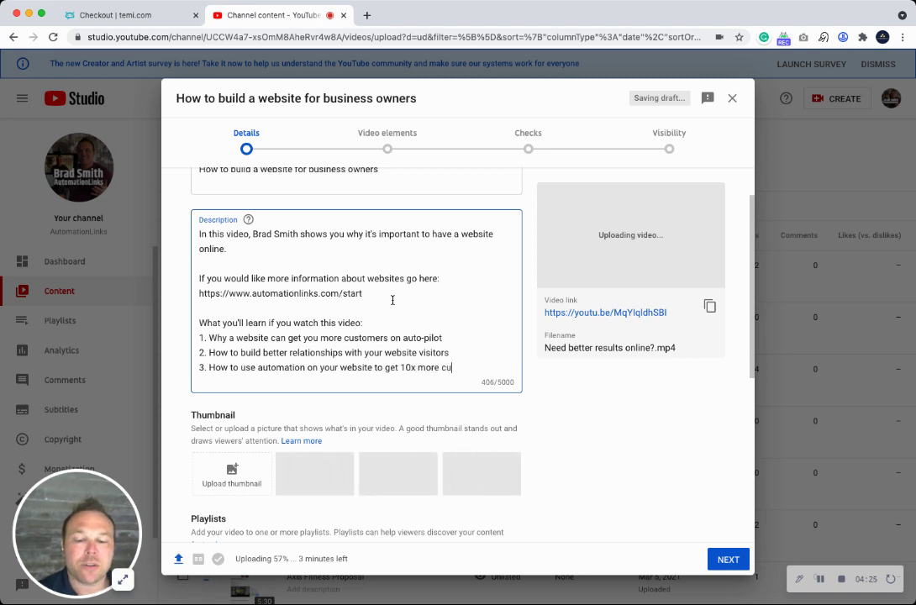
type("stomers")
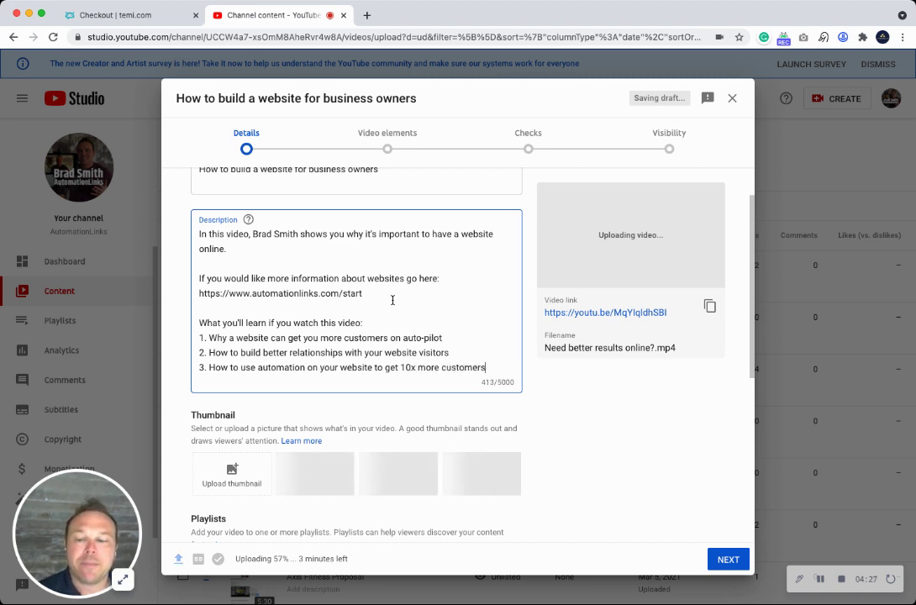
key("Return")
key("Return")
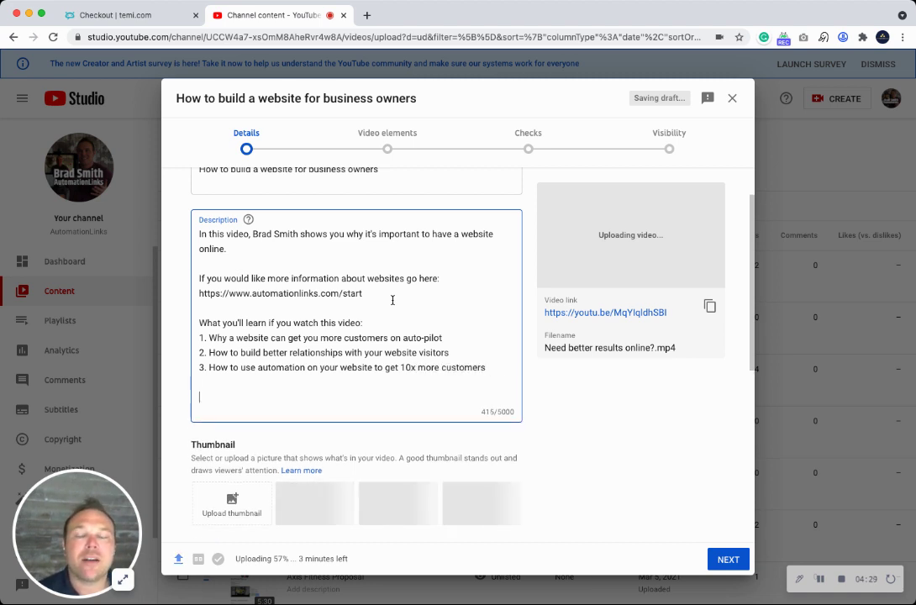
type("If you'd like the free ")
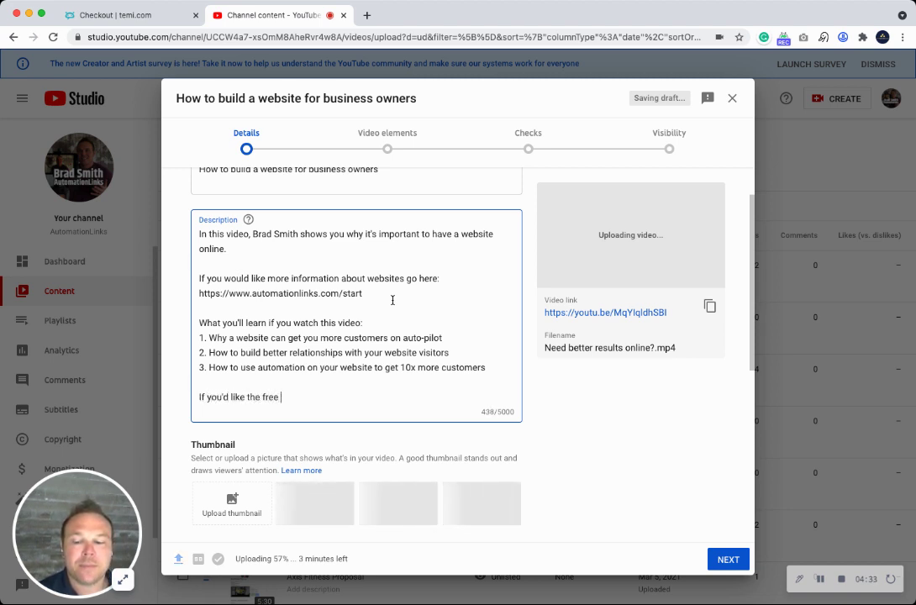
type("10x cheklist click her")
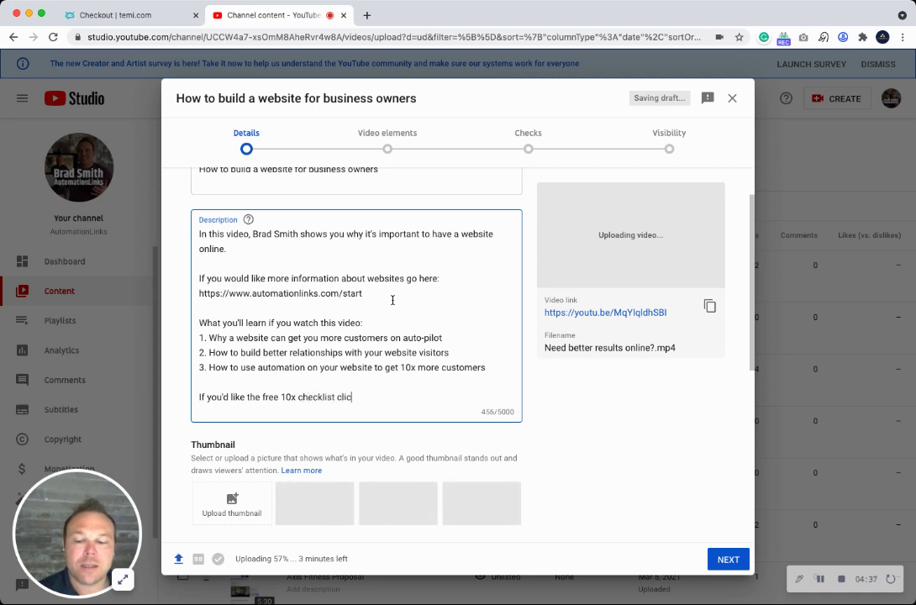
type("ere:")
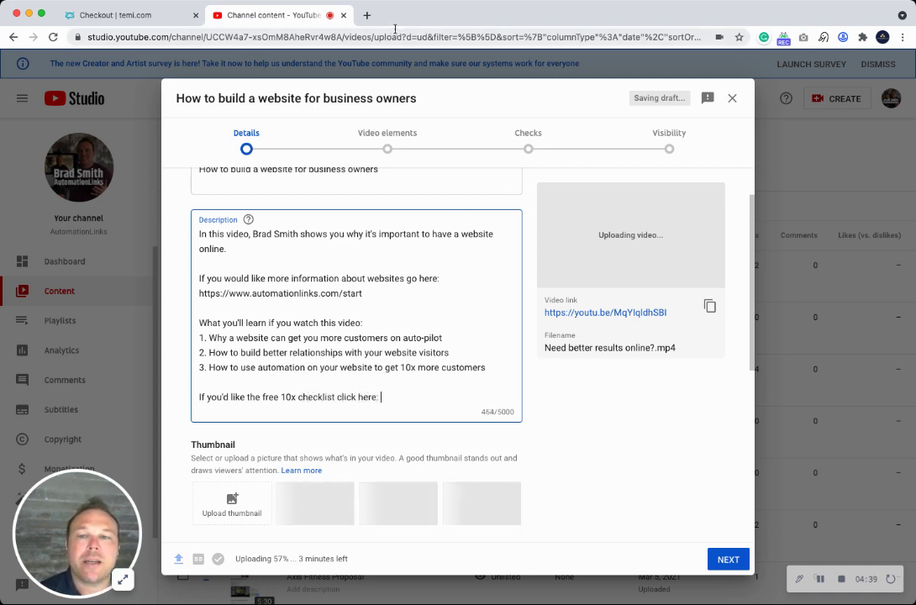
Open a new tab with automationlinks.com/10x-customers and copy the address
left_click(367, 15)
type("automationlinks.com")
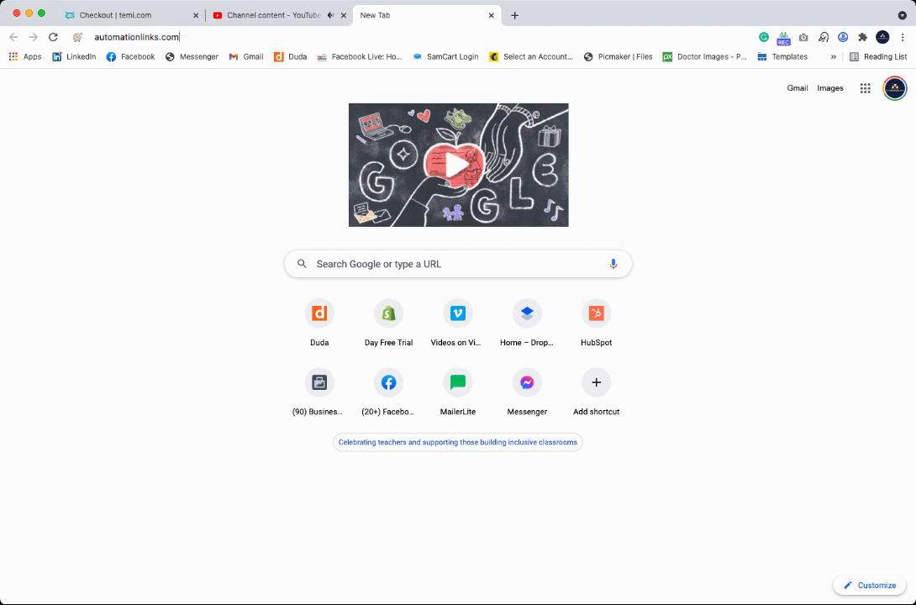
type("/10x-customers")
key("alt+shift+Left")
key("alt+shift+Left")
key("alt+shift+Left")
key("alt+shift+Left")
key("alt+shift+Left")
key("alt+shift+Left")
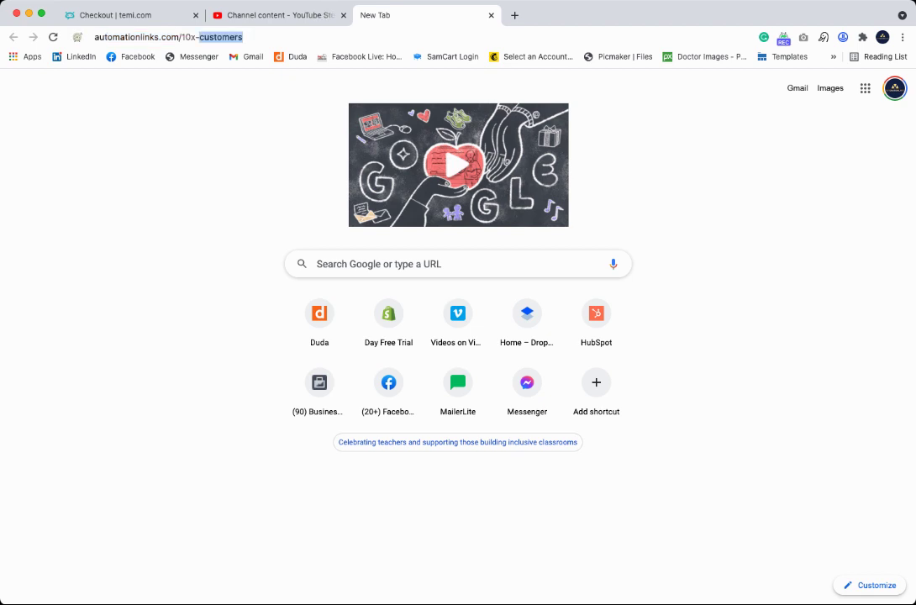
left_click(285, 15)
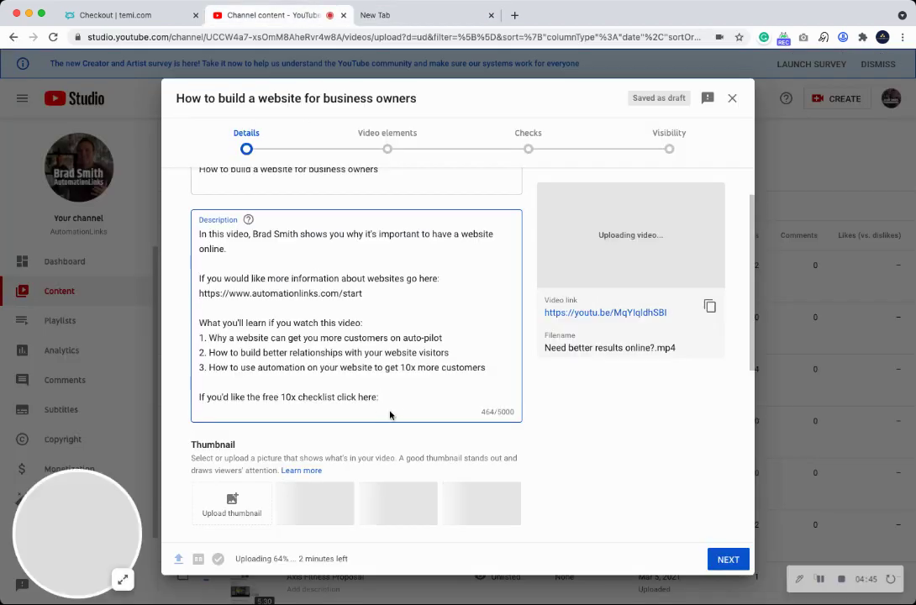
type("http://automationlinks.com/10x-customers")
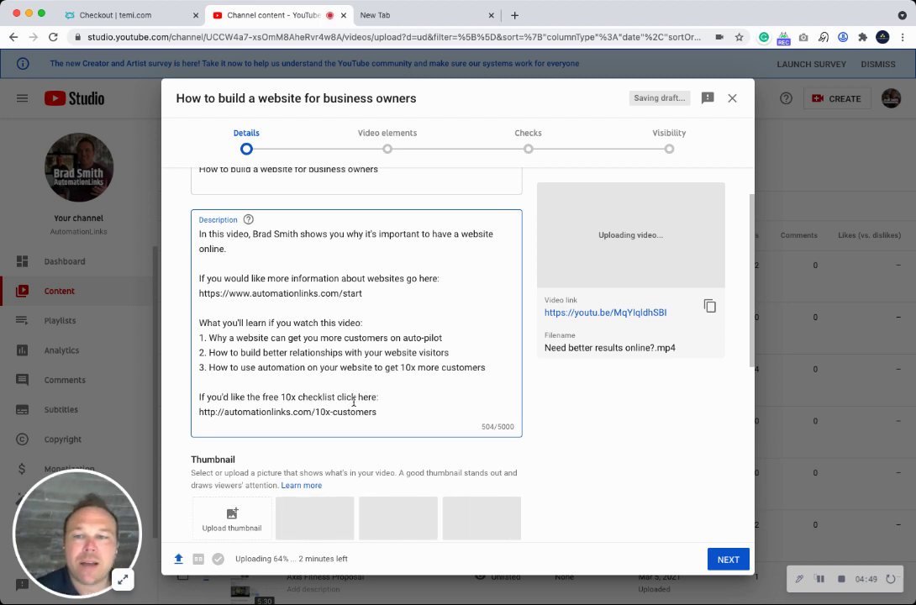
scroll(252, 210, "up", 1)
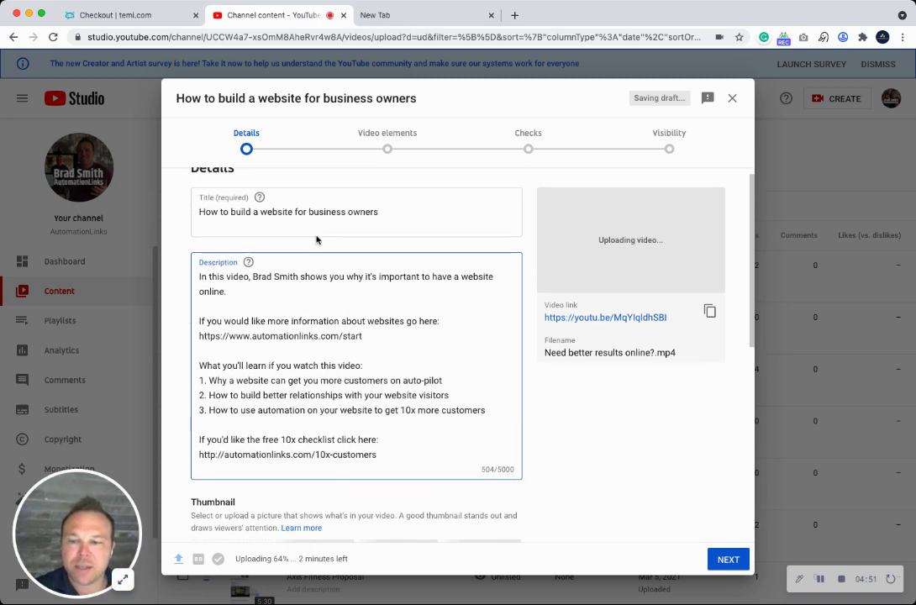
scroll(412, 217, "down", 3)
scroll(416, 220, "down", 1)
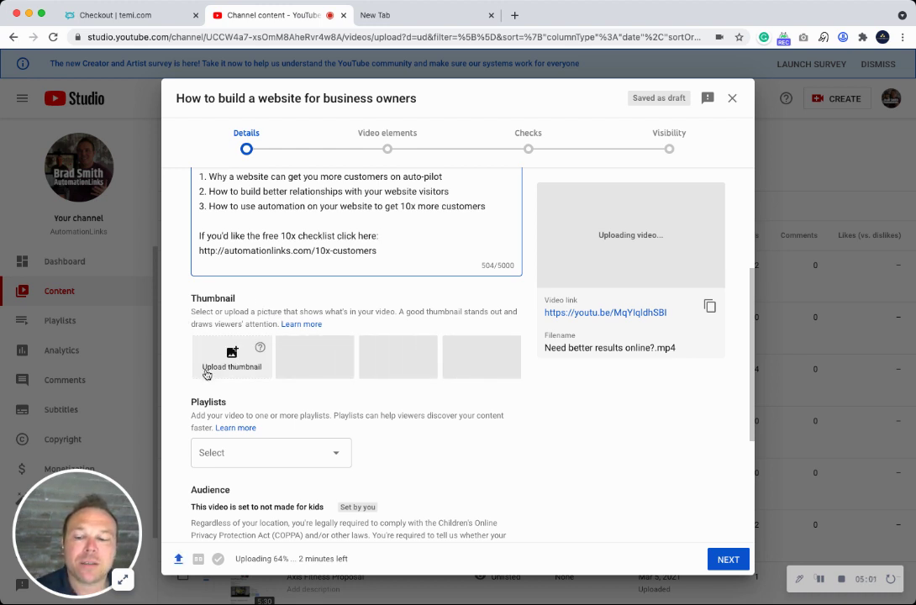
Load the YouTube home page in the extra tab and browse the feed
left_click(438, 24)
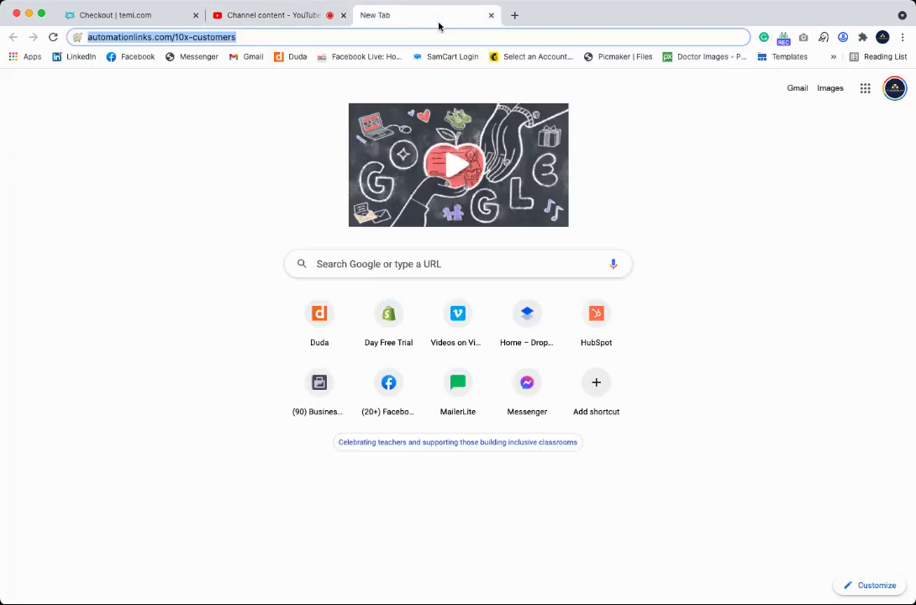
type("yo")
key("Return")
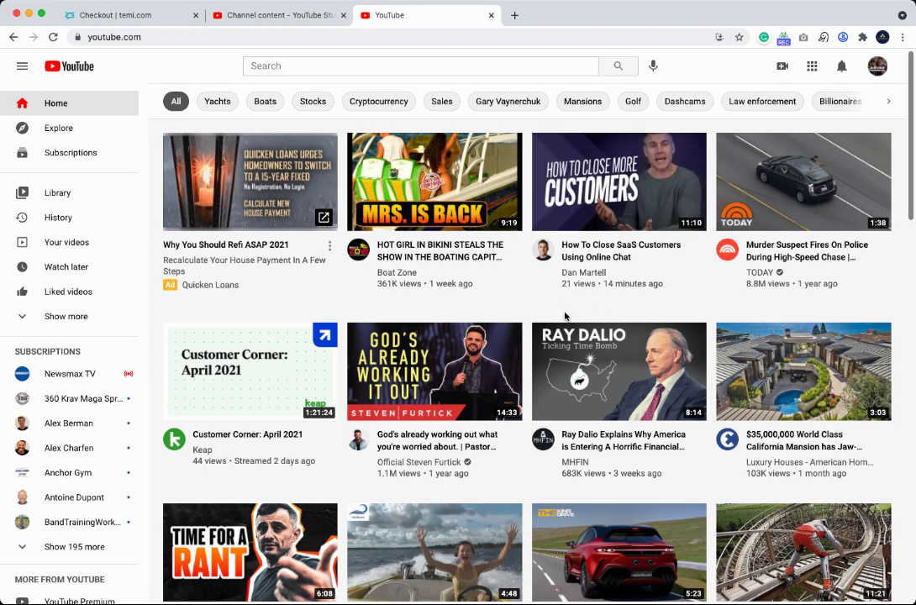
scroll(578, 318, "down", 3)
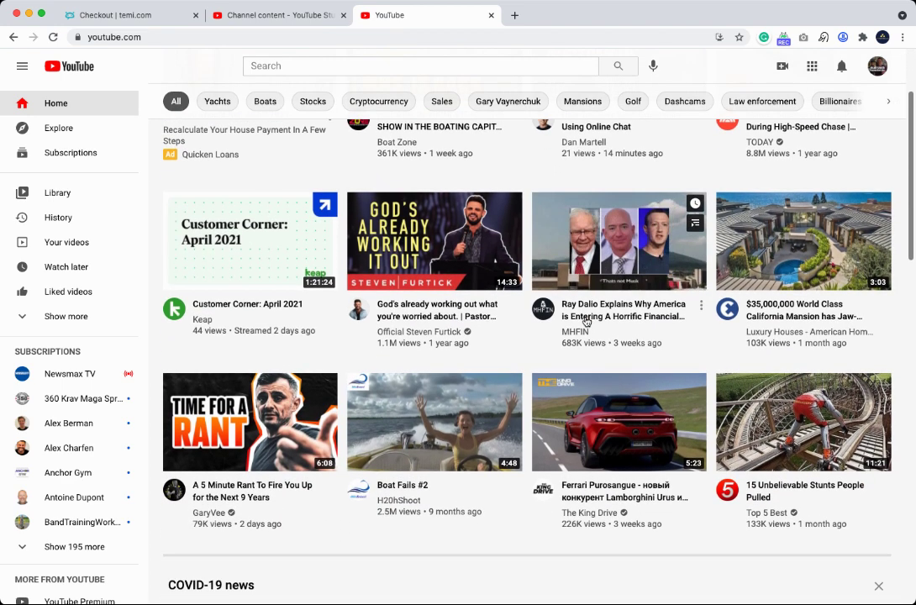
scroll(580, 403, "down", 2)
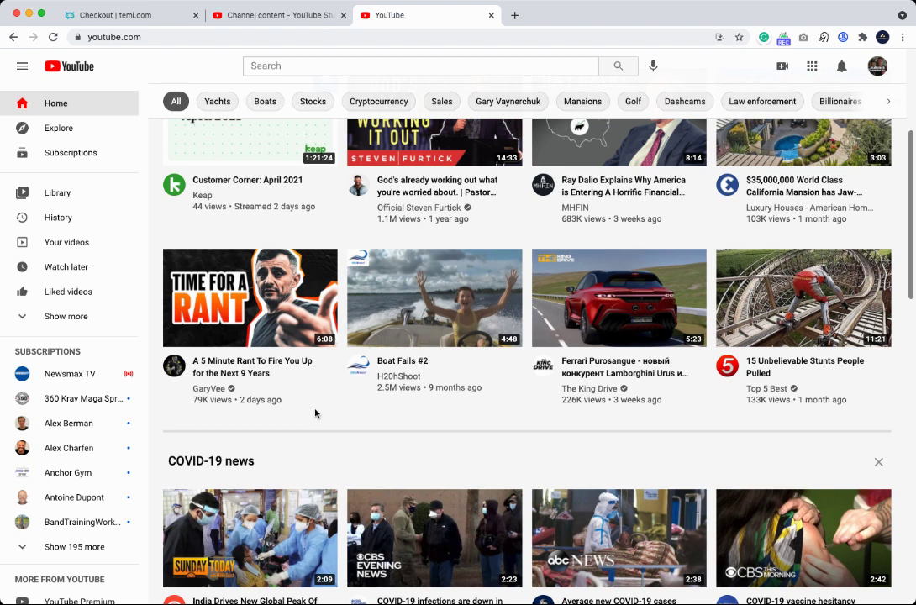
mouse_move(309, 402)
Advance the upload through Video elements and Checks to Visibility, then save it as Unlisted
left_click(247, 25)
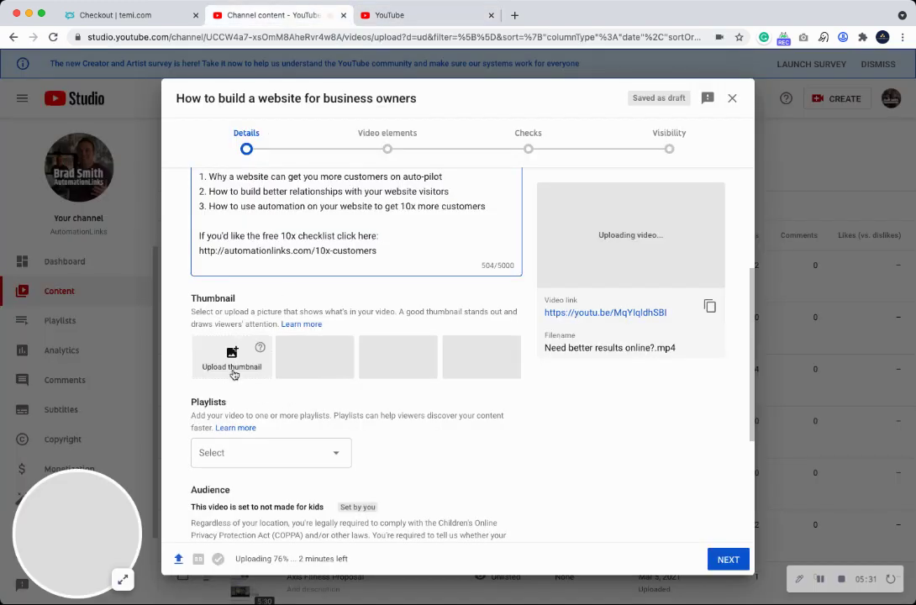
scroll(483, 357, "up", 5)
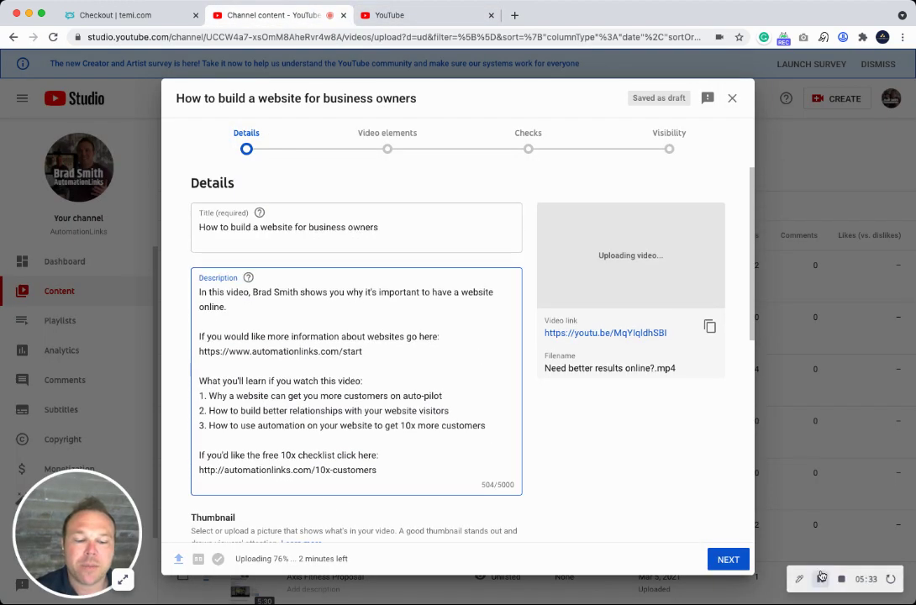
left_click(728, 559)
left_click(727, 561)
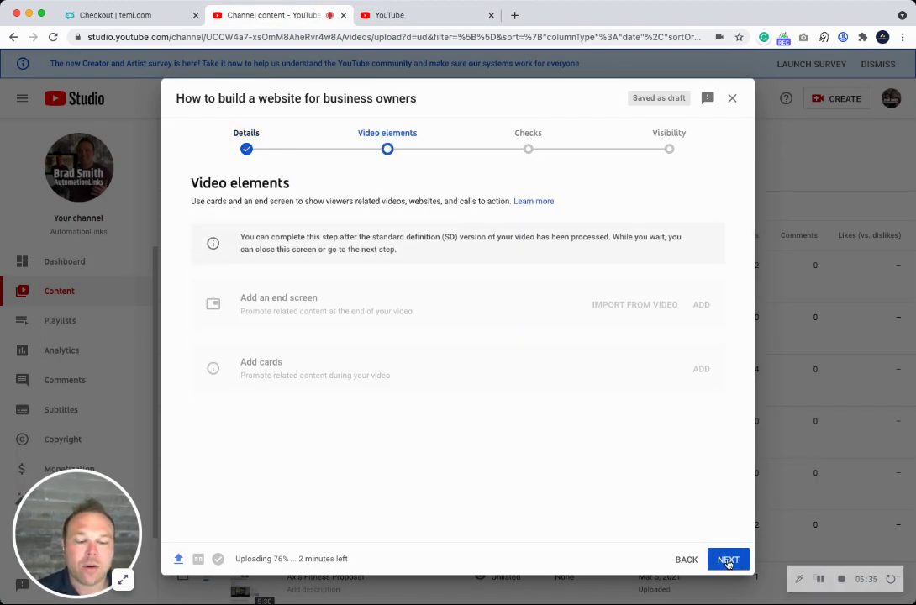
left_click(728, 560)
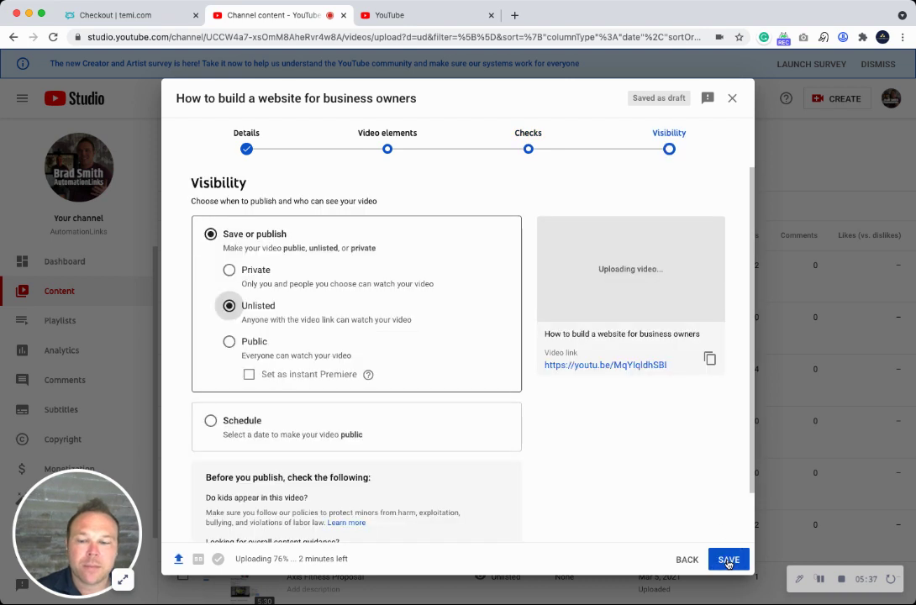
scroll(445, 275, "down", 1)
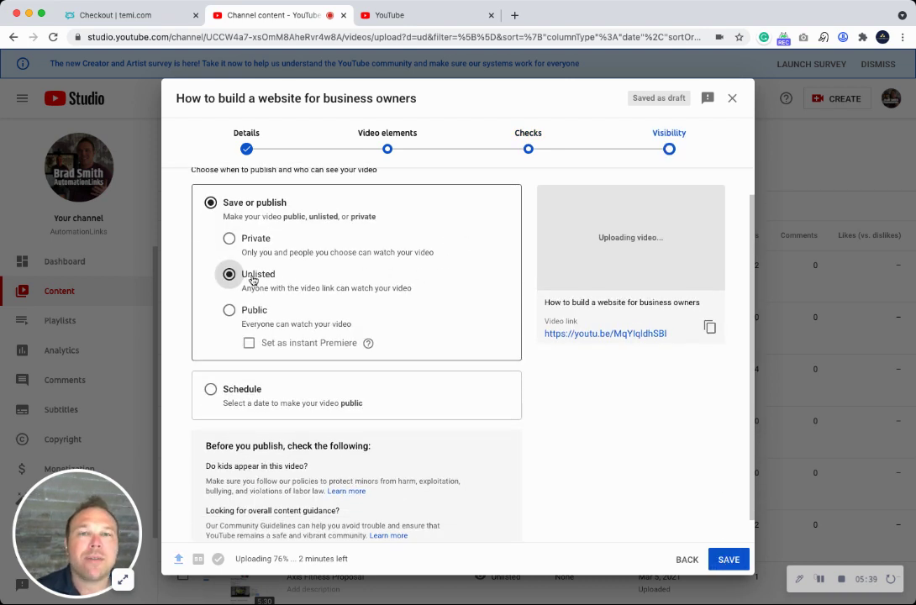
left_click(162, 16)
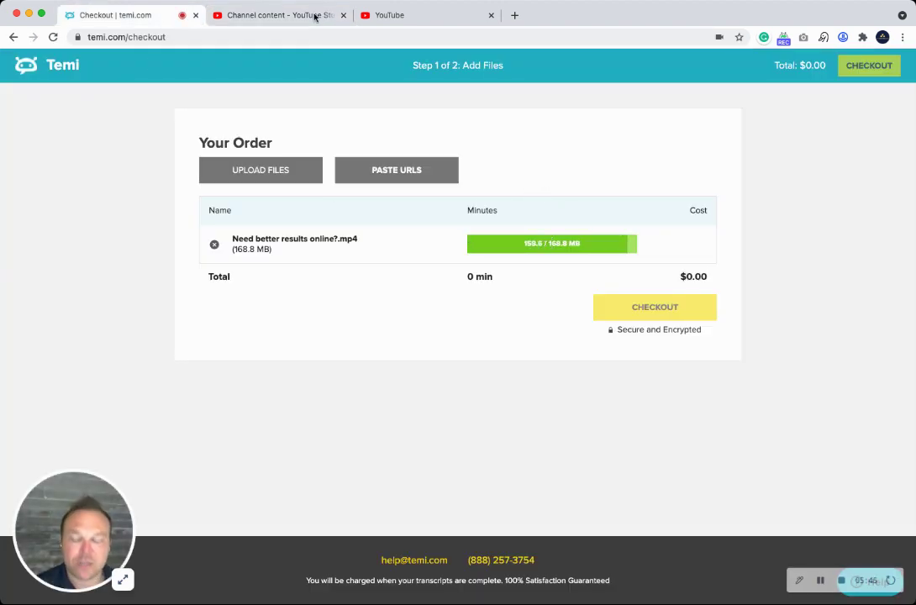
left_click(277, 15)
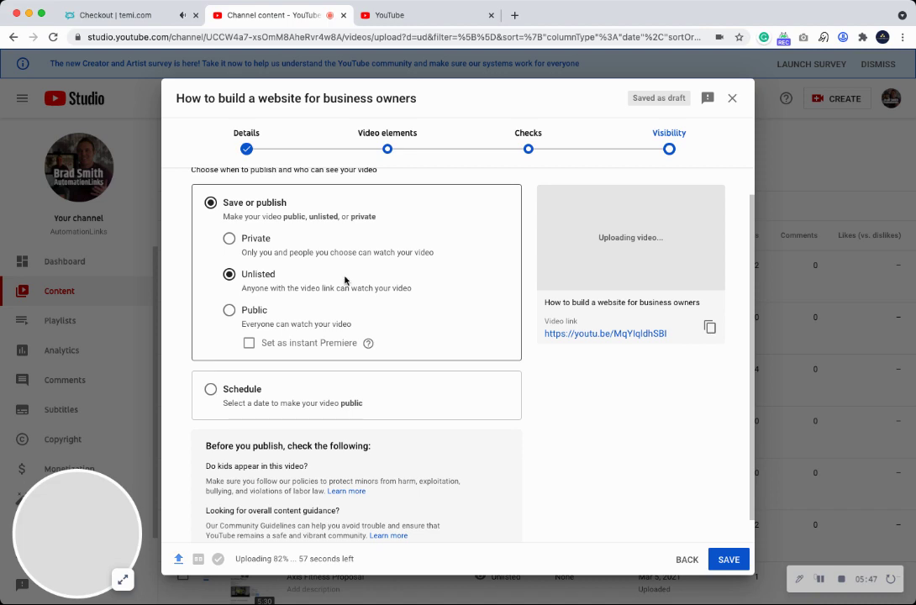
left_click(728, 559)
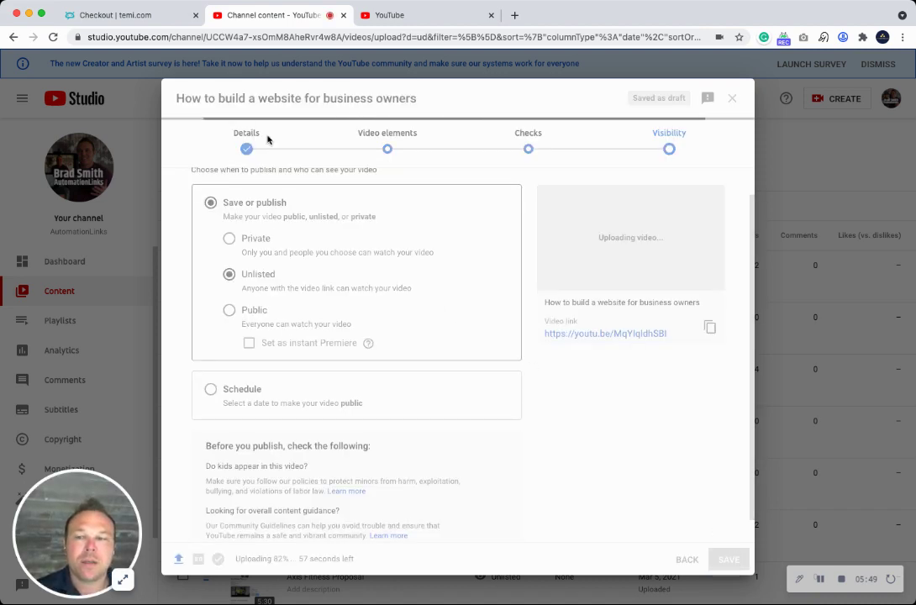
Go to temi.com and open the account Dashboard listing 85 files
left_click(153, 17)
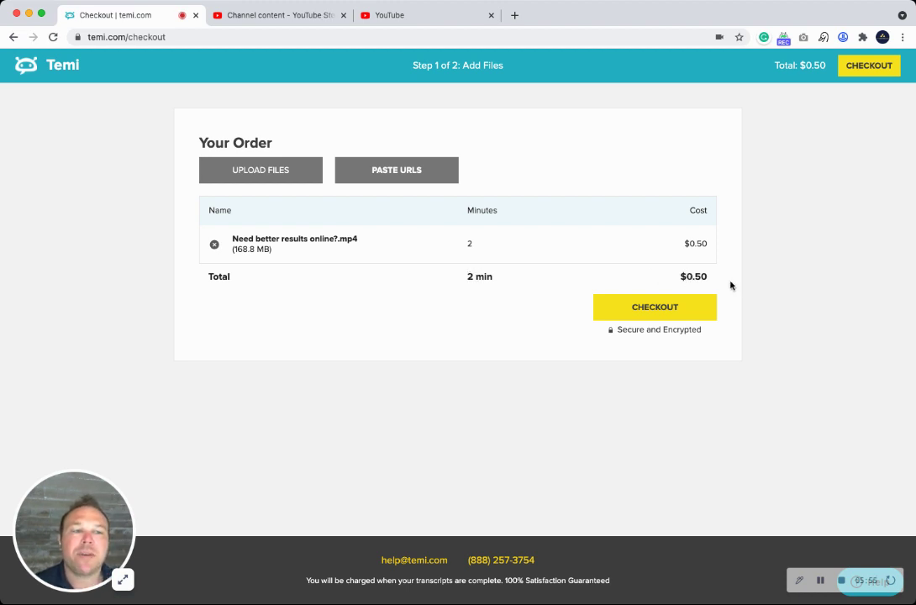
left_click(480, 36)
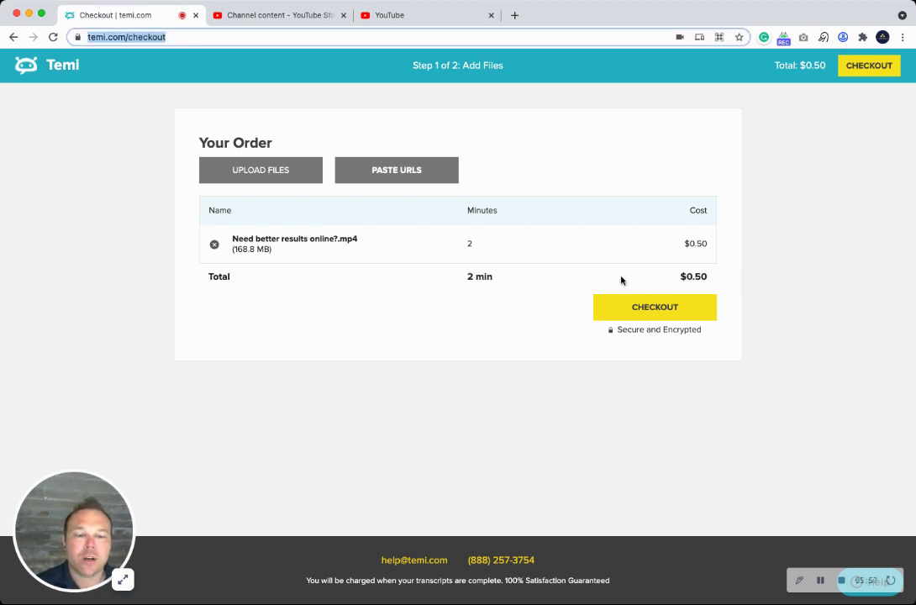
type("te")
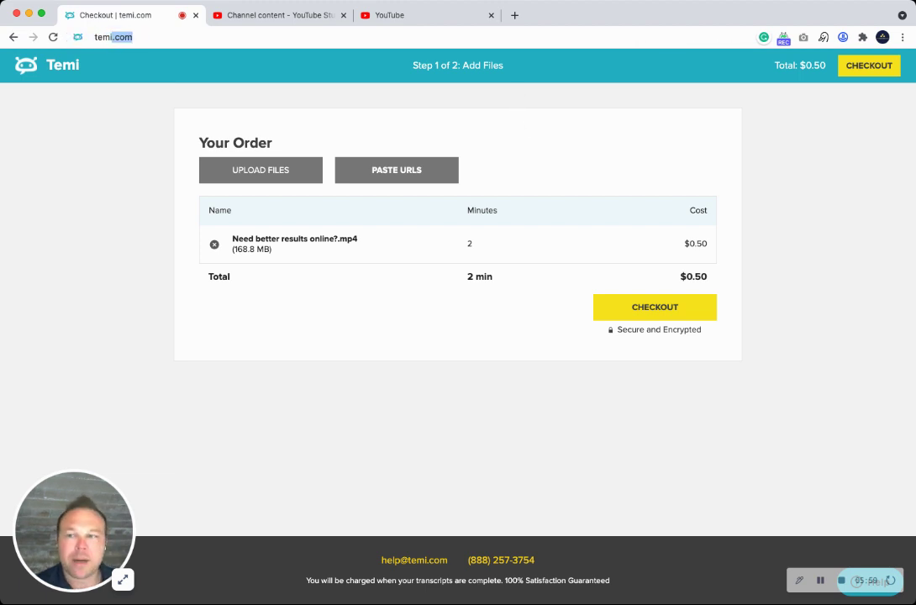
type("mi")
key("Return")
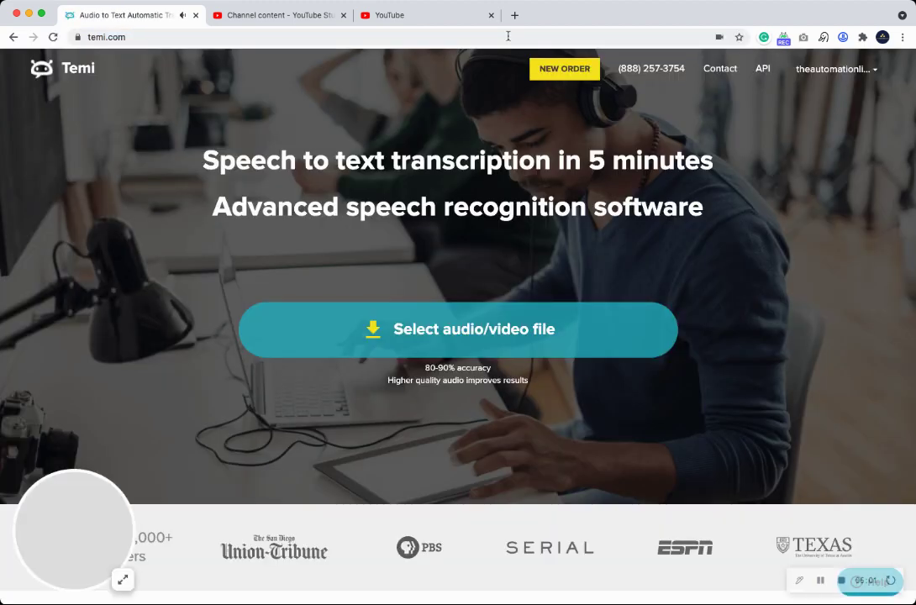
left_click(847, 73)
left_click(836, 104)
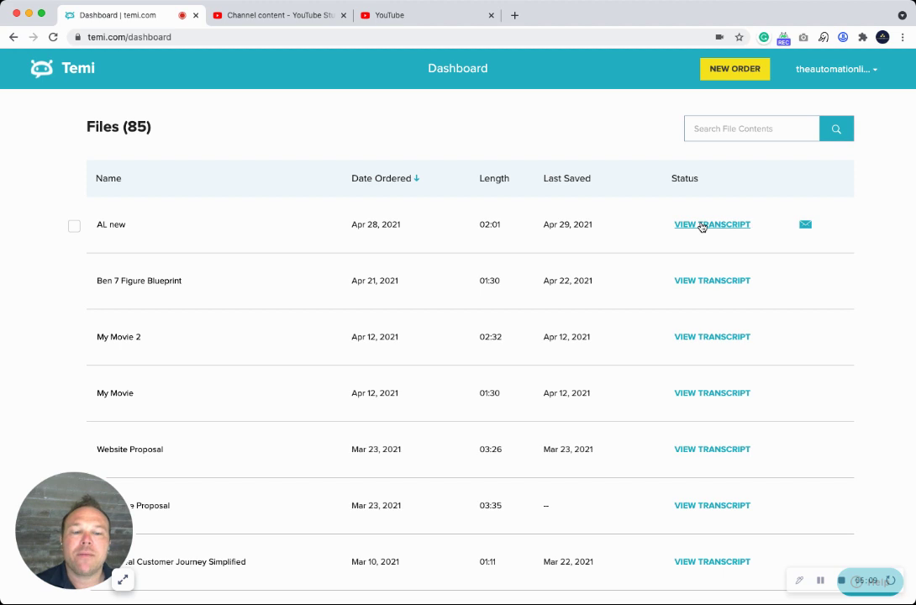
Spot-check words in the AL new transcript, then export it as SubRip captions, AL new.srt
left_click(697, 225)
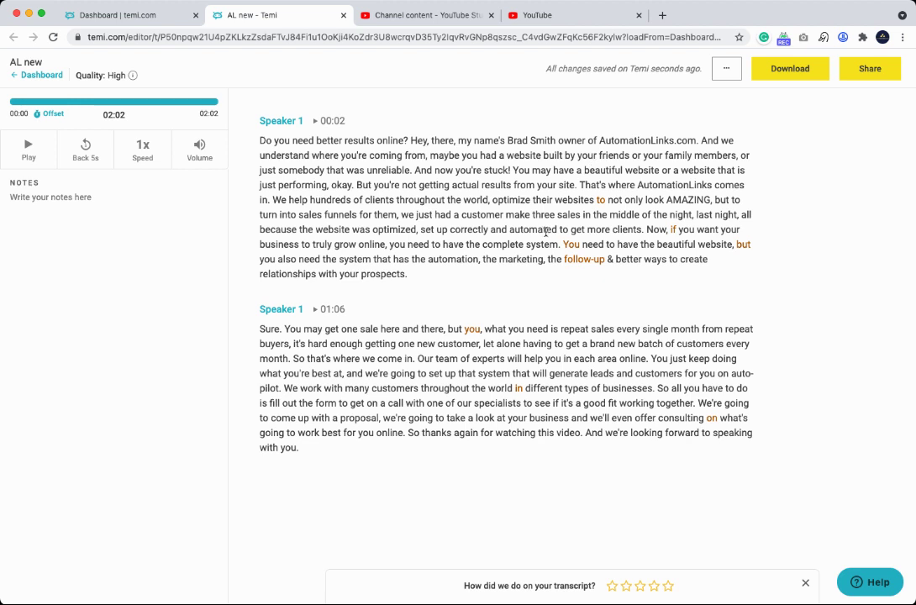
left_click(570, 184)
left_click(576, 243)
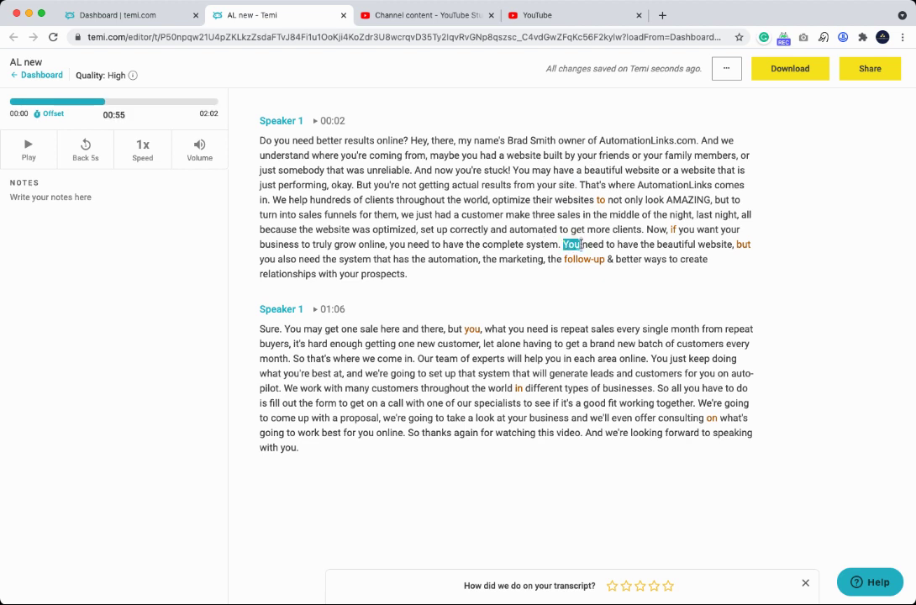
left_click(628, 259)
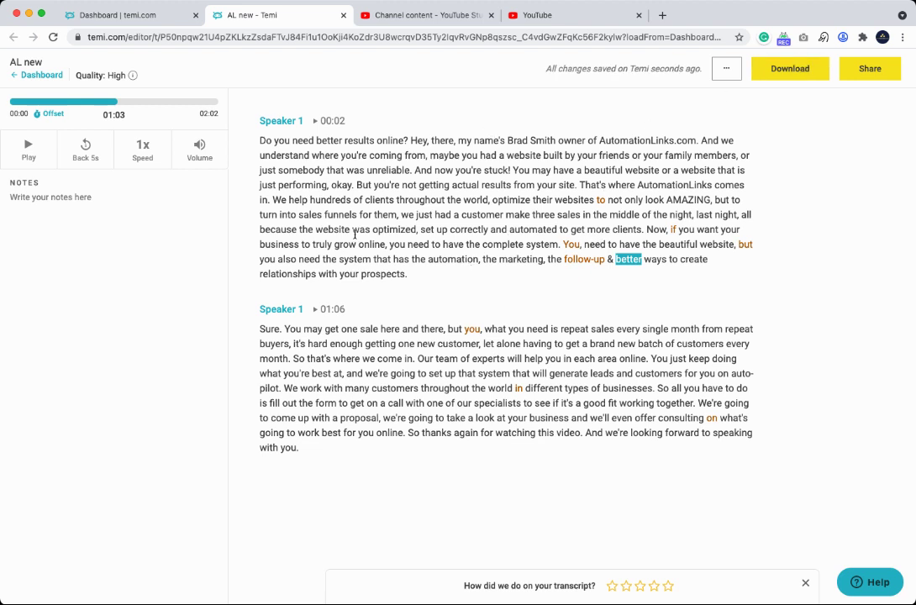
left_click(549, 229)
left_click(559, 245)
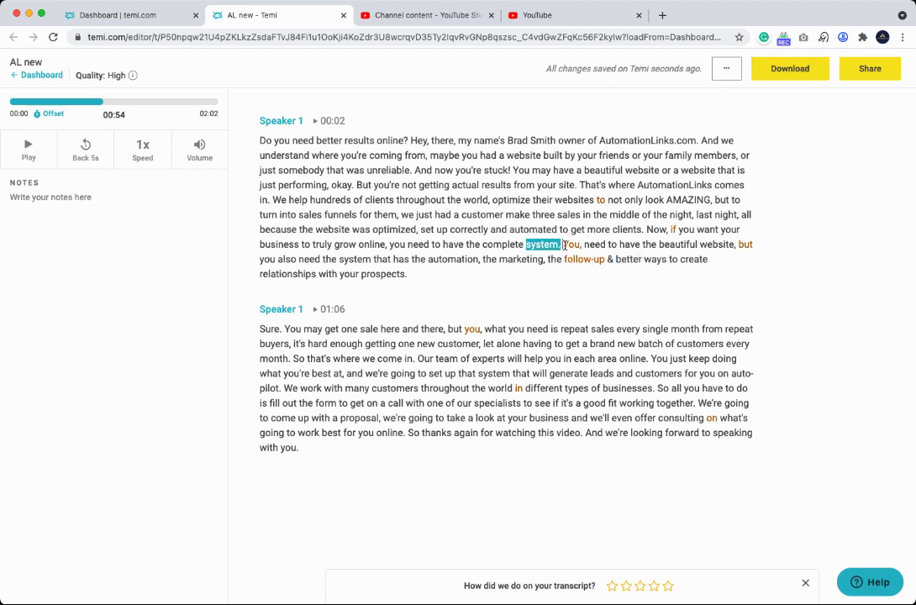
left_click(600, 199)
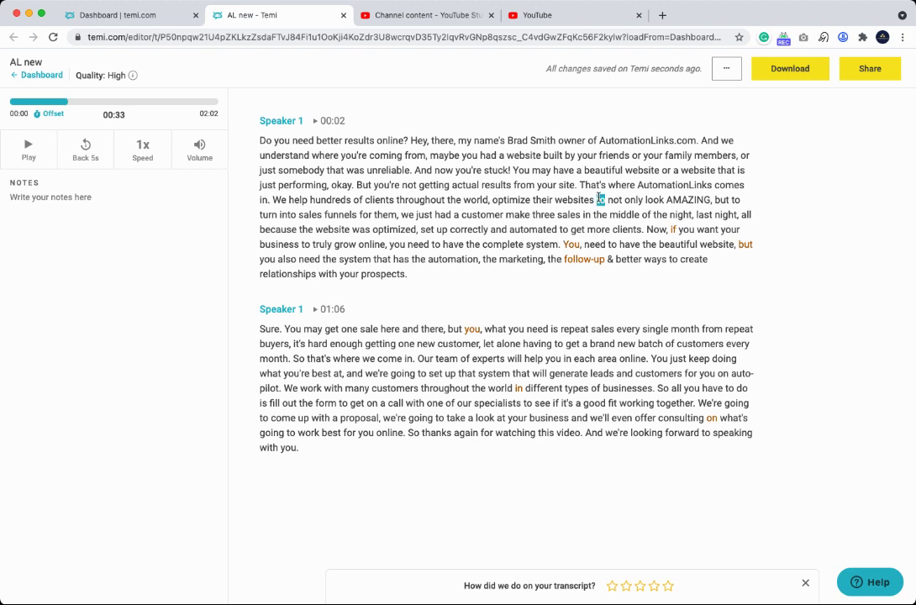
left_click(563, 245)
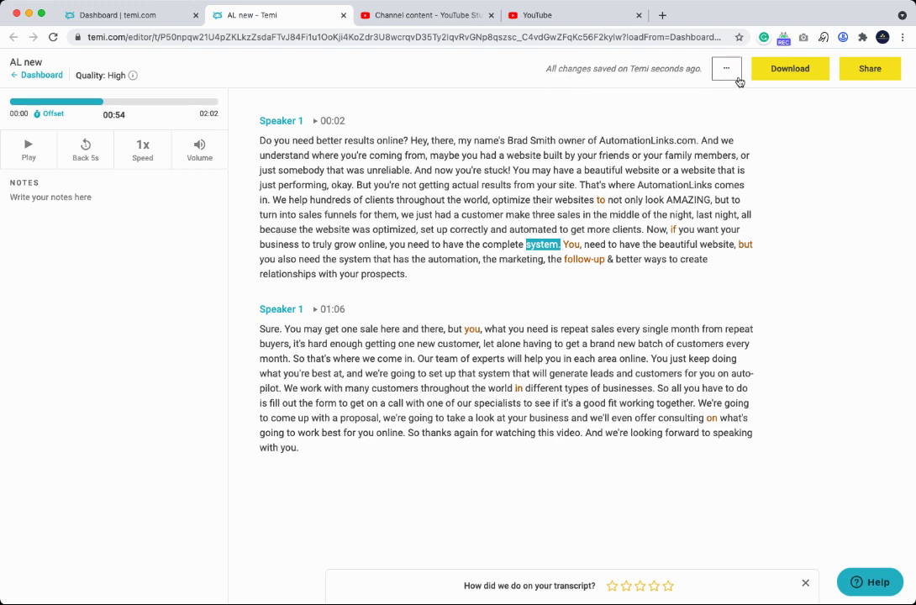
left_click(807, 75)
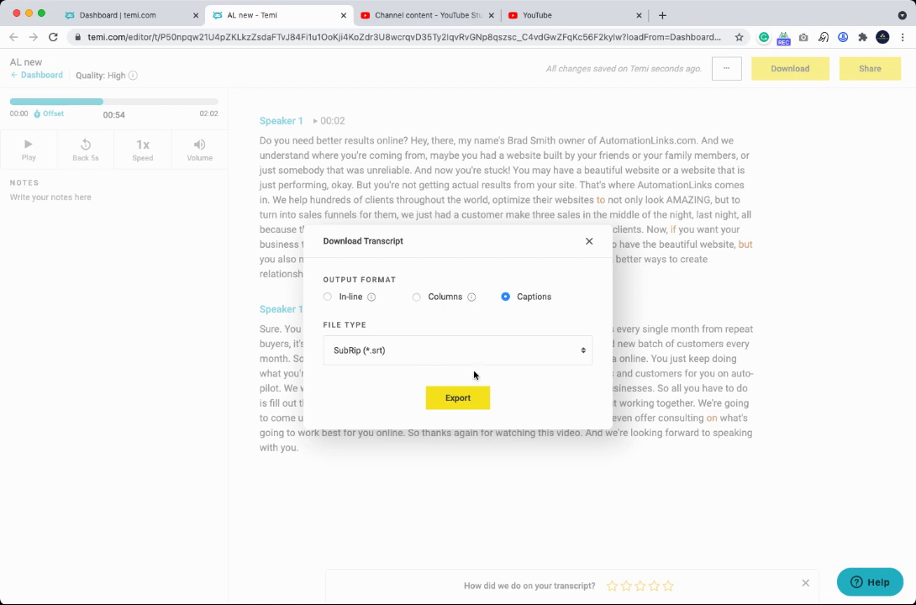
left_click(462, 398)
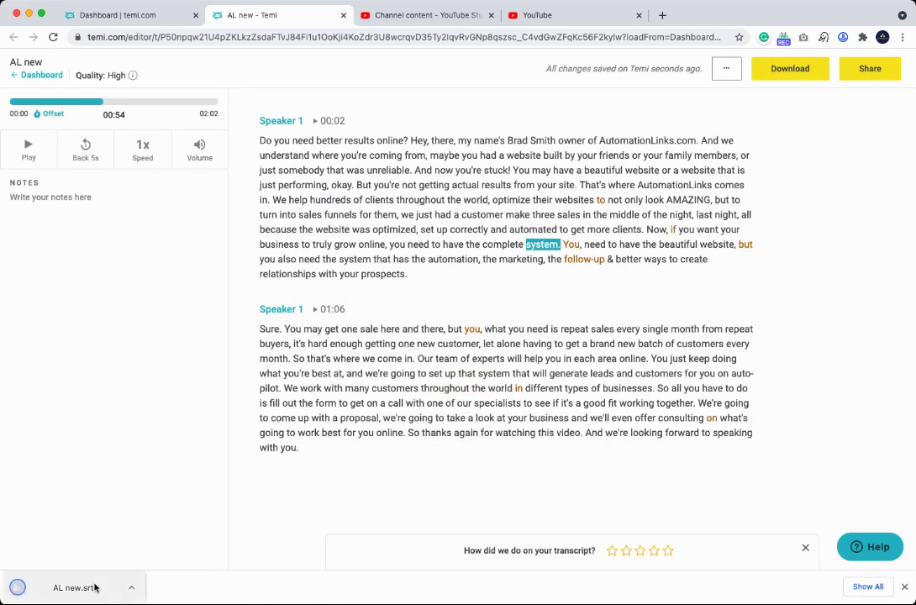
Open the details of the newest video in Studio and reveal the additional settings
left_click(469, 19)
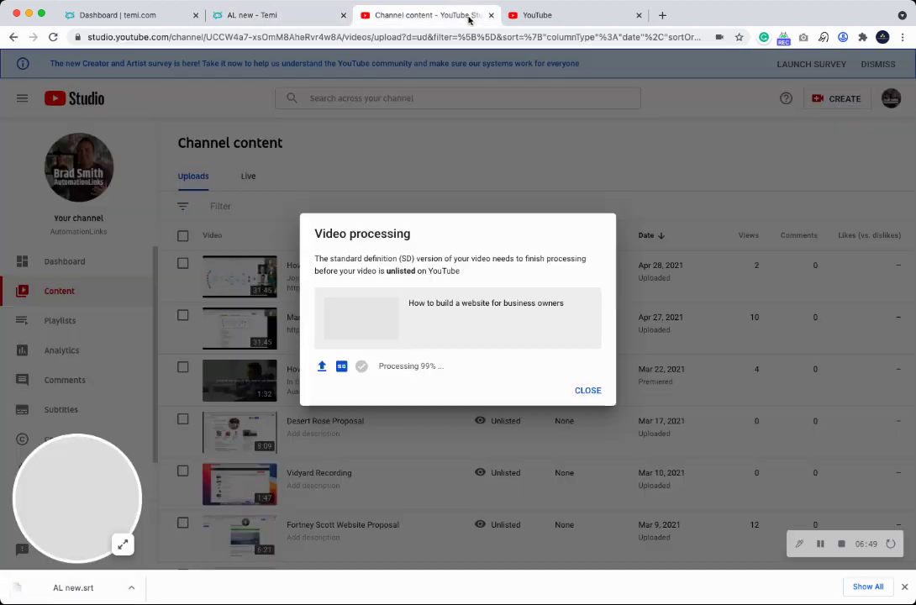
left_click(586, 390)
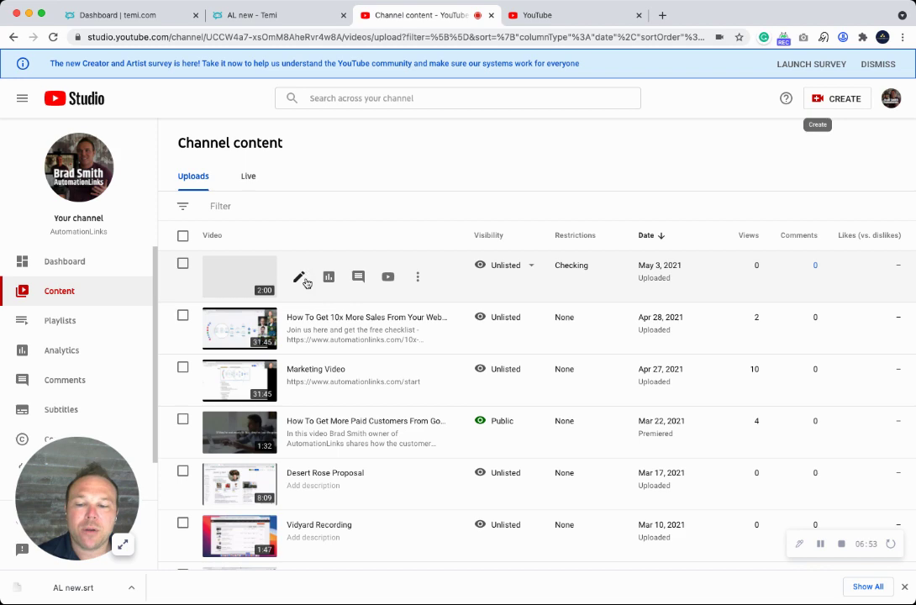
left_click(299, 278)
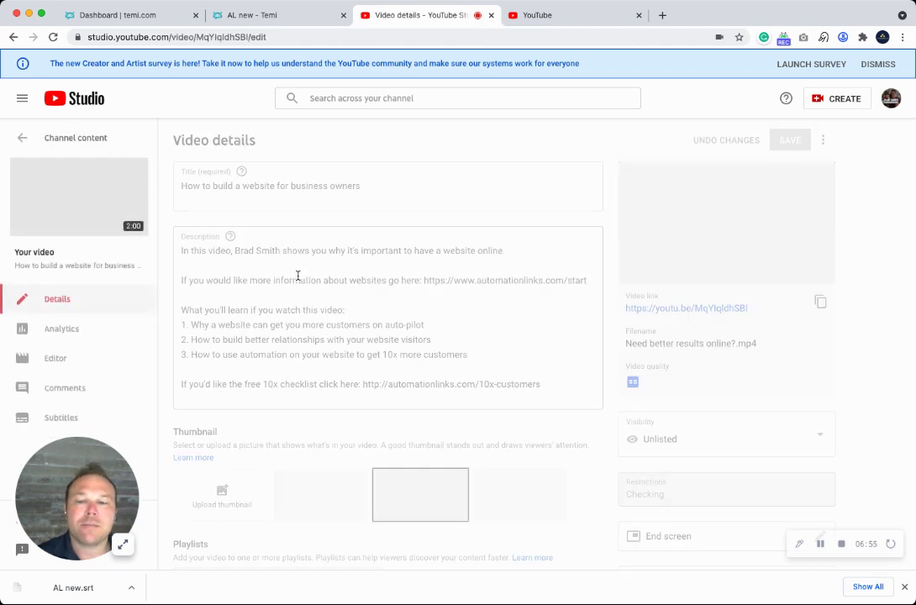
scroll(543, 252, "down", 3)
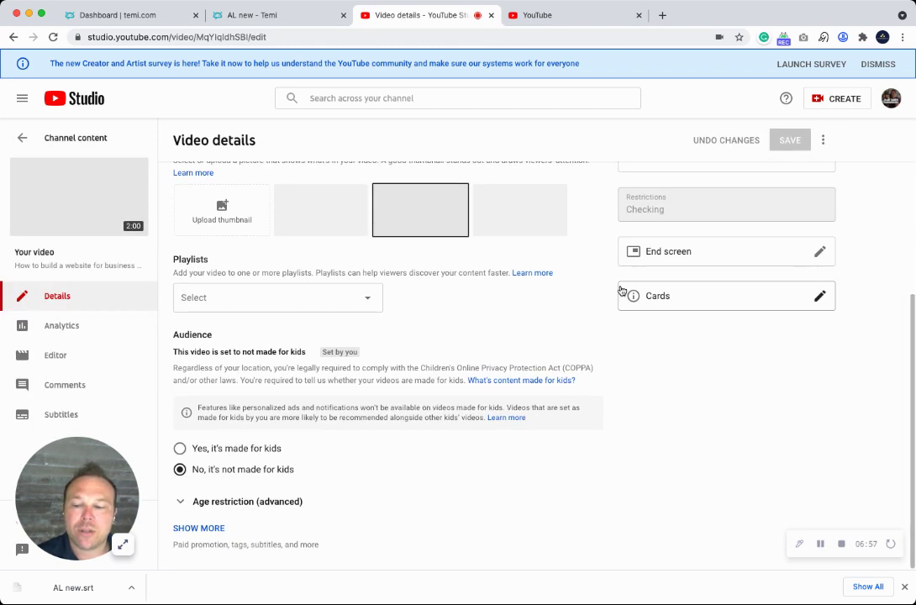
left_click(210, 528)
Start a subtitle upload, choosing a caption file without timing
scroll(353, 485, "down", 4)
scroll(366, 479, "down", 3)
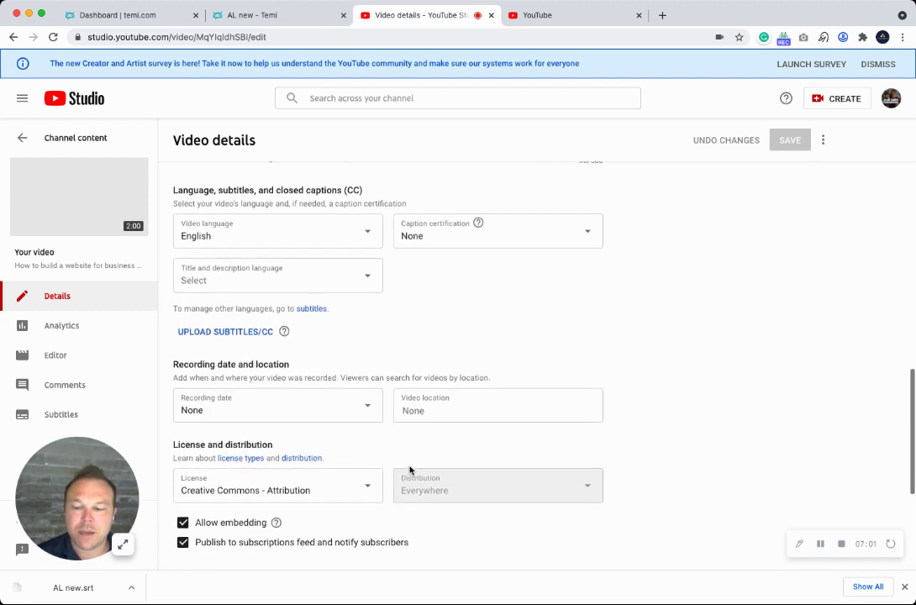
left_click(250, 330)
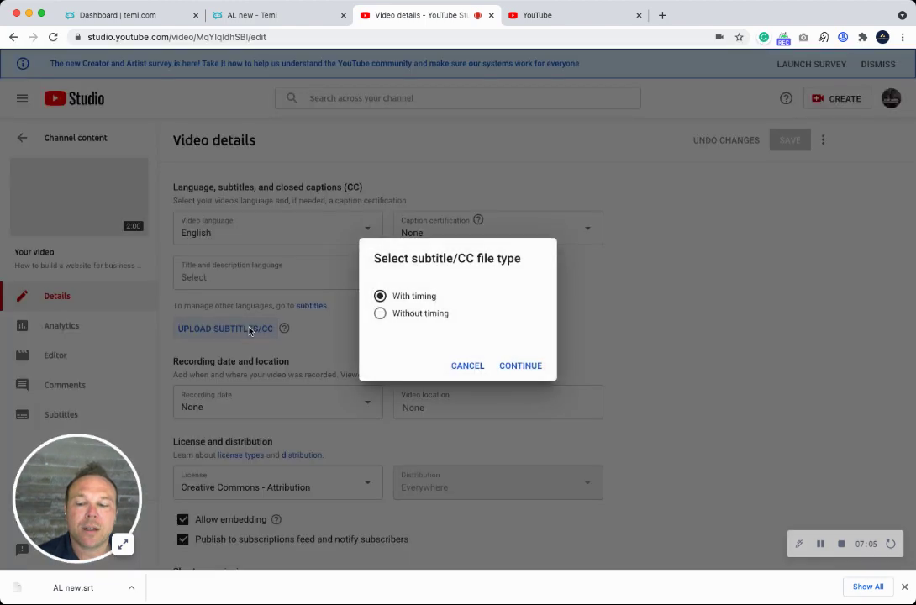
left_click(401, 316)
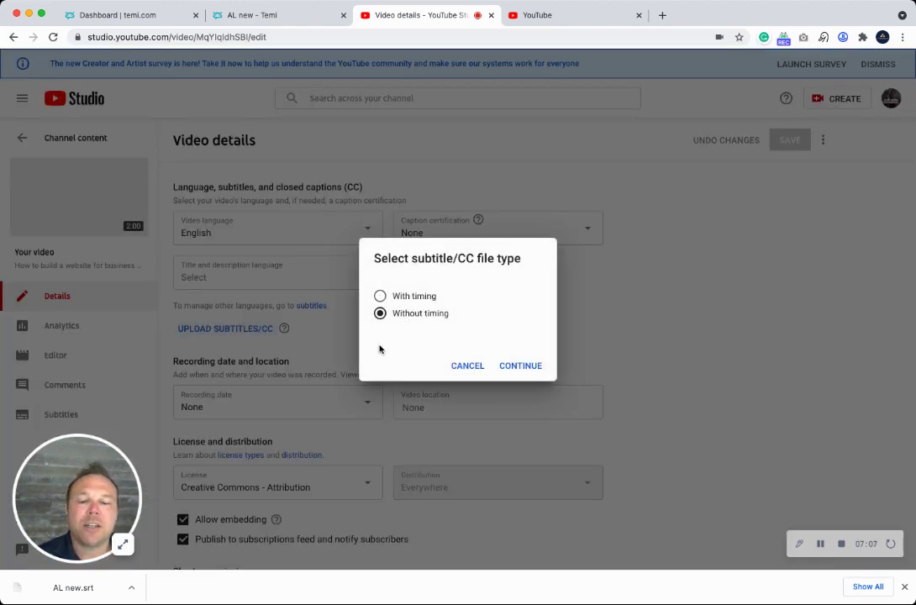
left_click(516, 367)
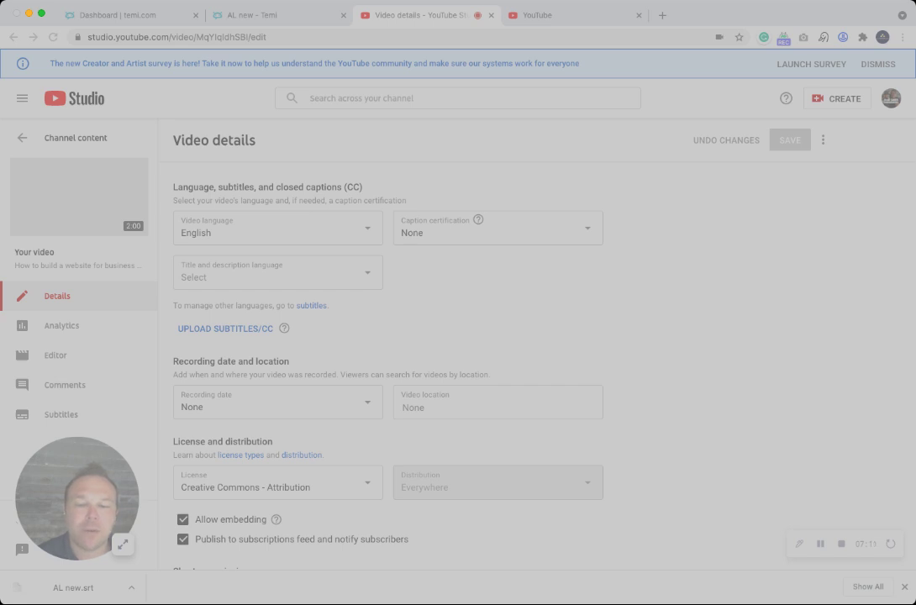
Upload AL new.srt as the video's subtitle track
left_click(666, 427)
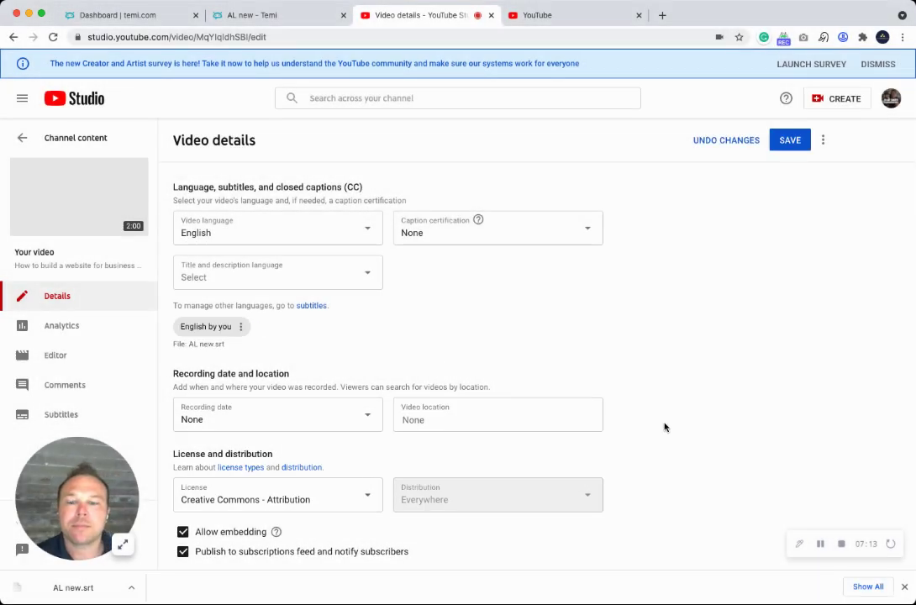
scroll(670, 416, "down", 3)
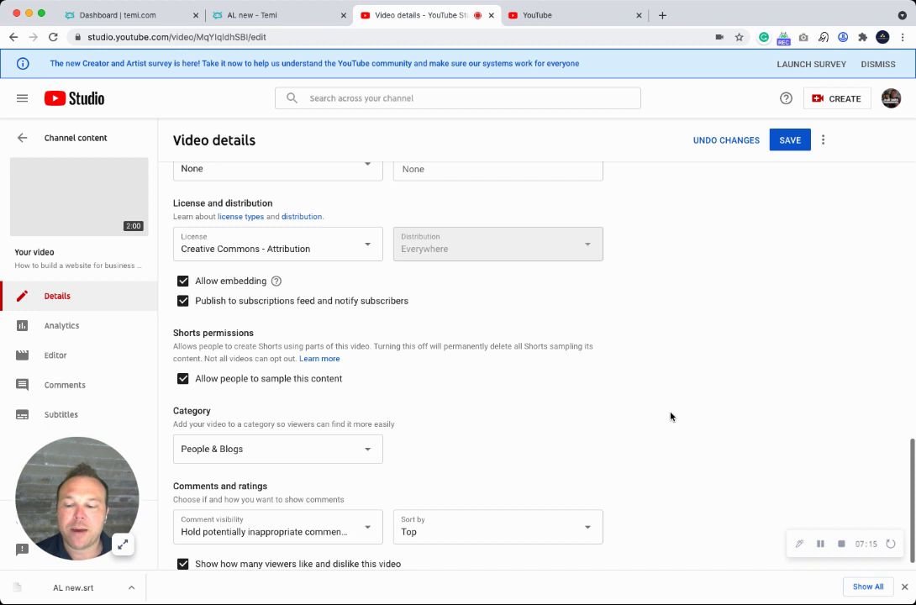
scroll(670, 416, "up", 4)
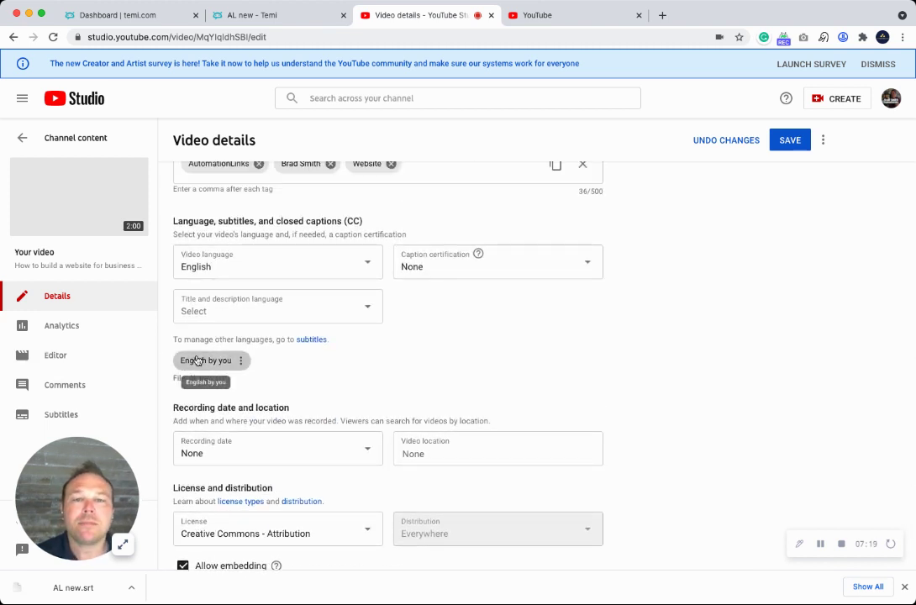
Change the video's visibility from Unlisted to Public
scroll(534, 349, "up", 6)
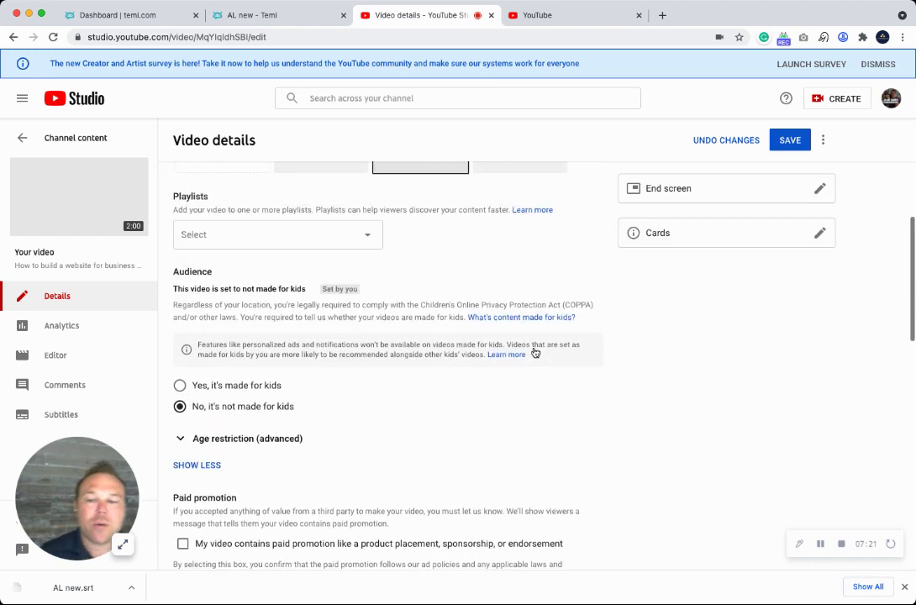
scroll(533, 350, "up", 4)
left_click(805, 402)
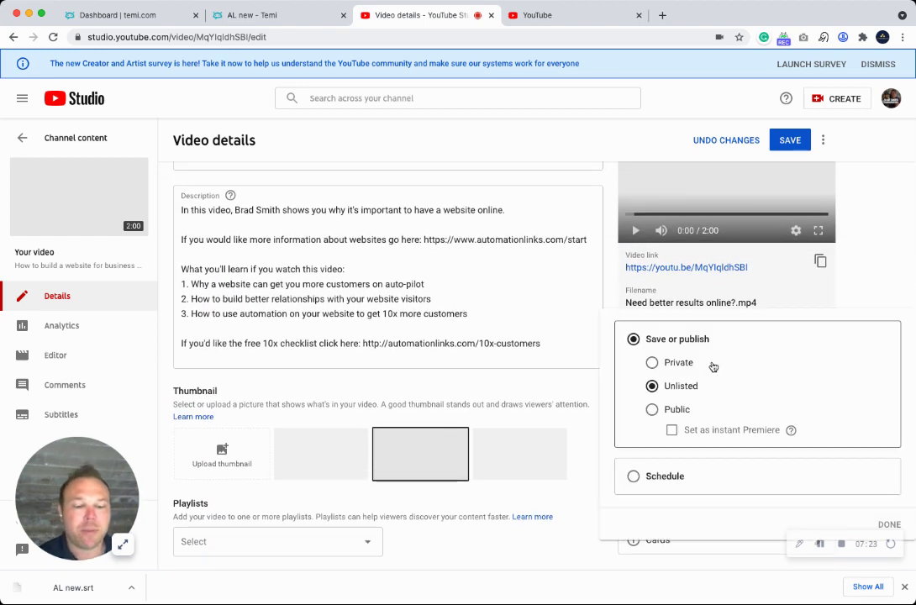
left_click(676, 409)
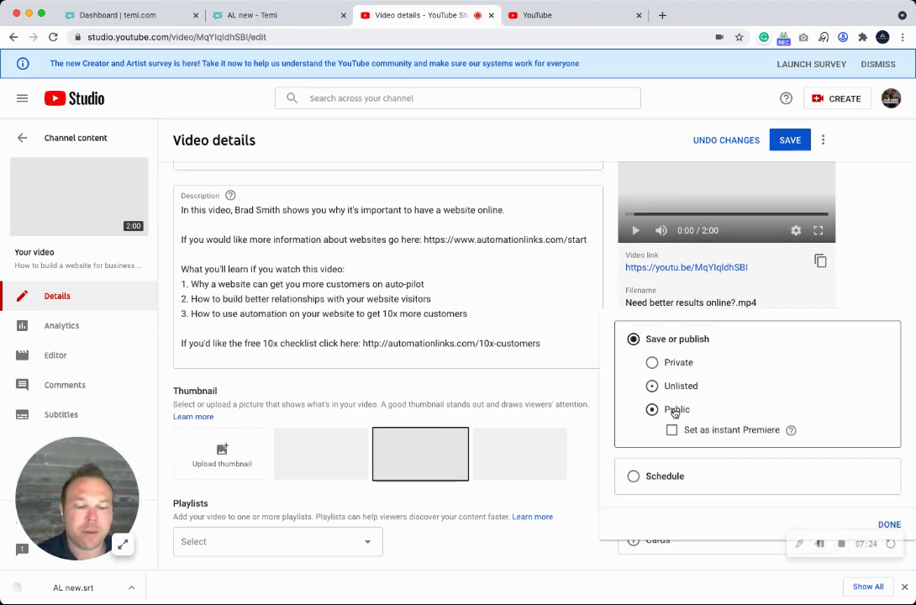
left_click(883, 523)
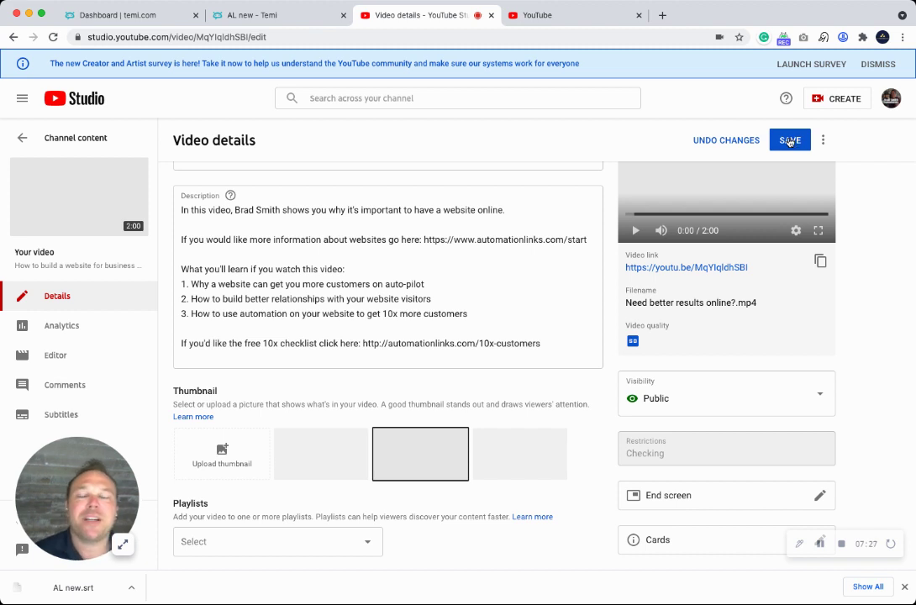